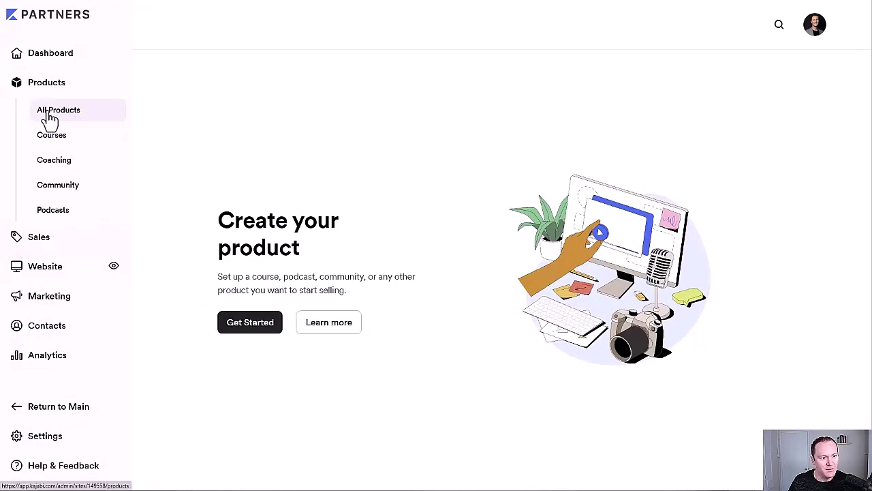
Step: Start a new product, preview the Podcast, Coaching and Community types, and choose Course as the product type
click(249, 327)
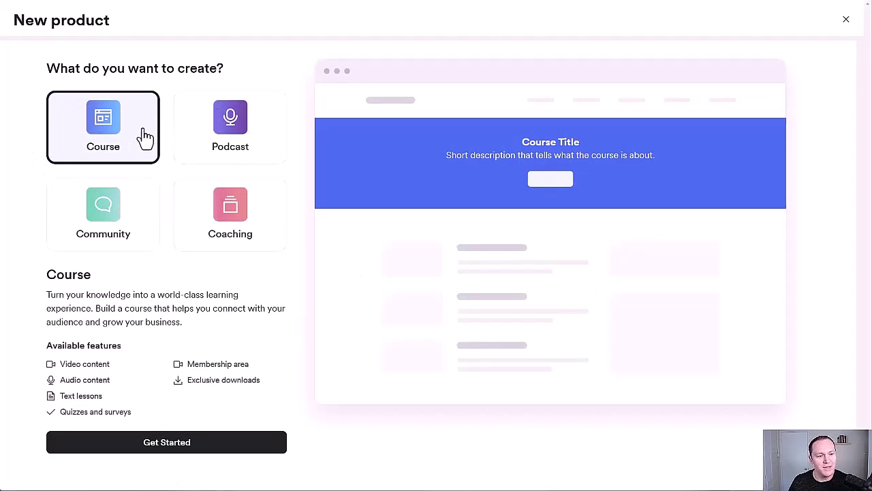
click(195, 142)
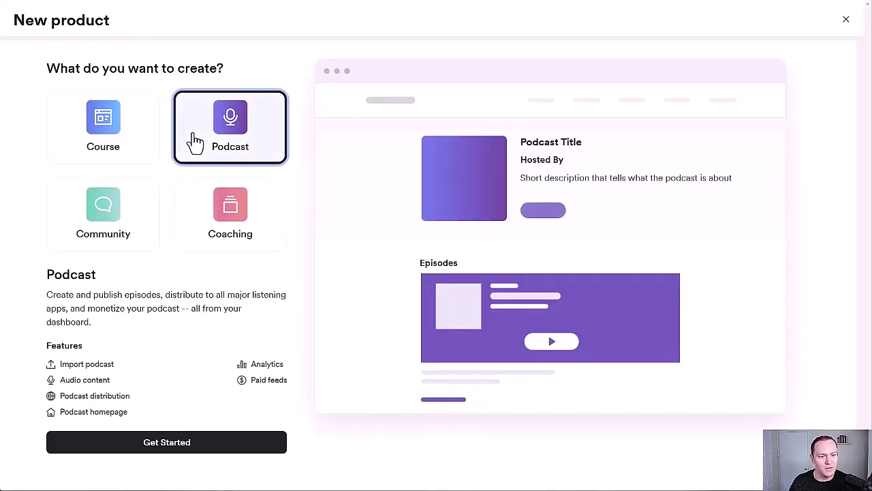
drag(48, 297, 109, 332)
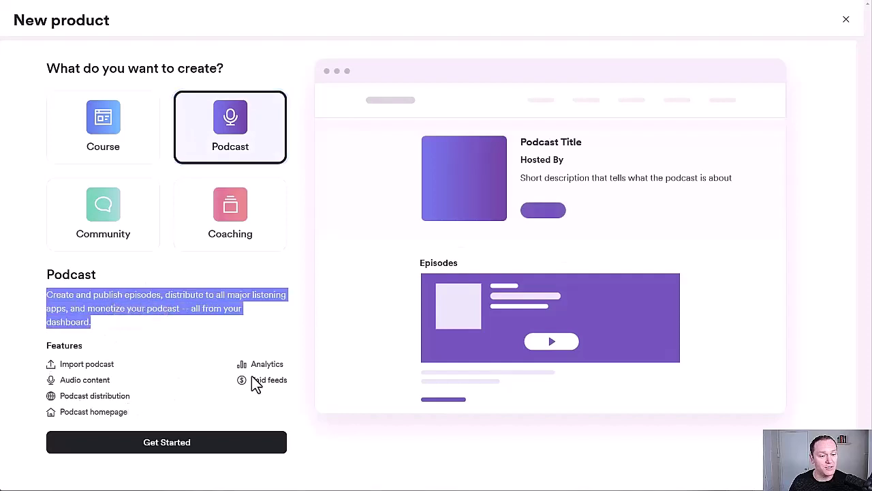
click(194, 224)
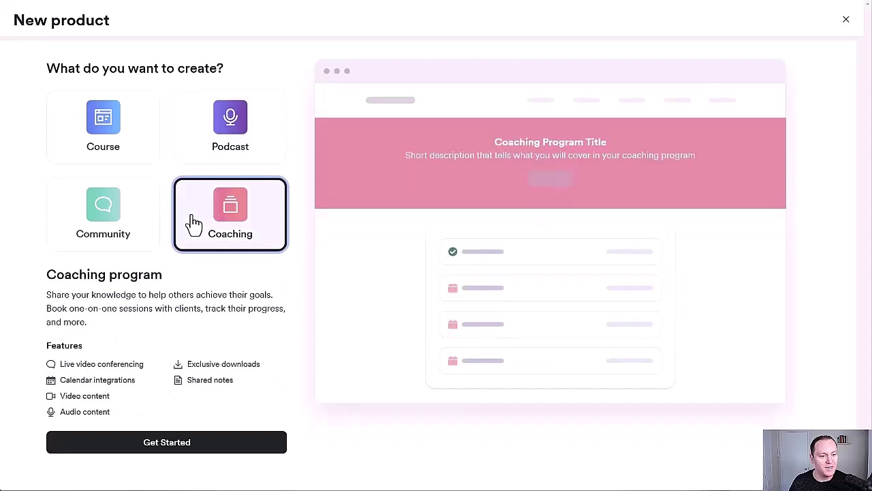
click(129, 198)
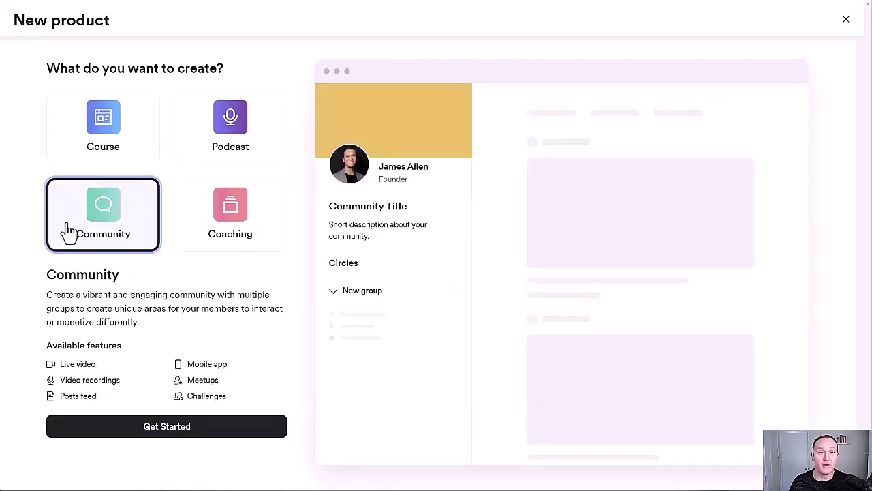
click(70, 151)
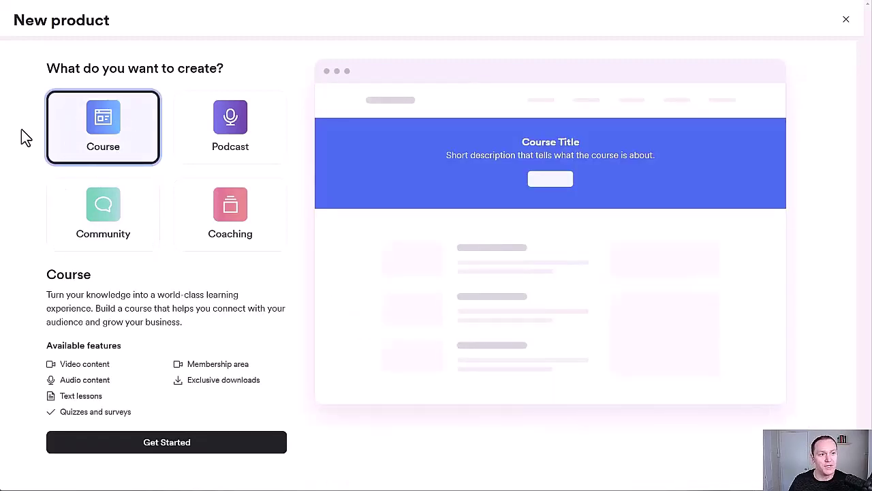
click(108, 455)
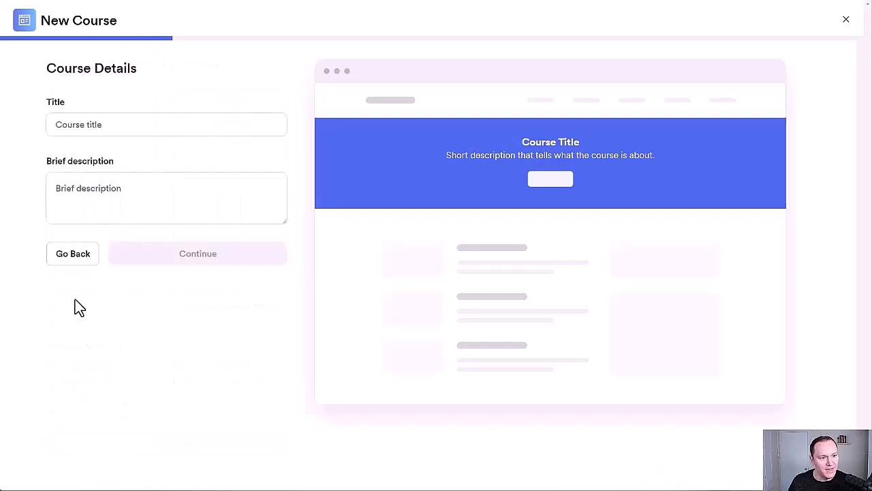
Step: Title the course "My sweet mini course", give it the brief description "It's awesome." and continue to the templates
click(120, 122)
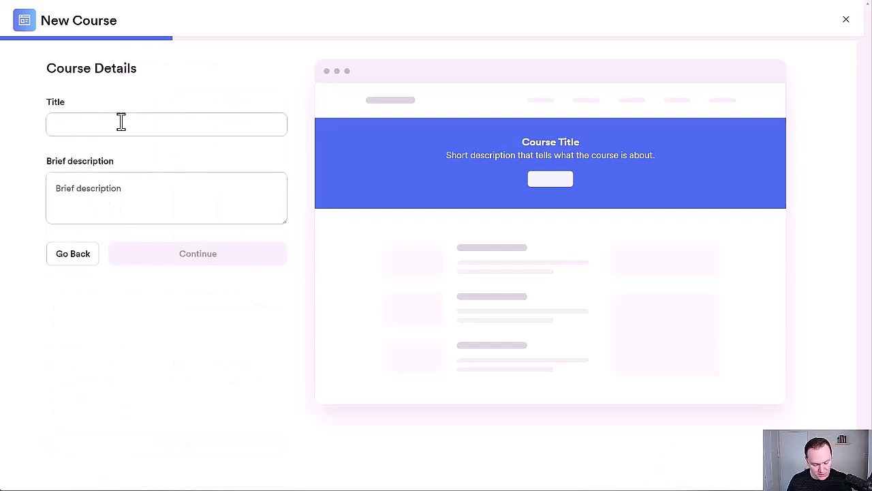
text(My swee)
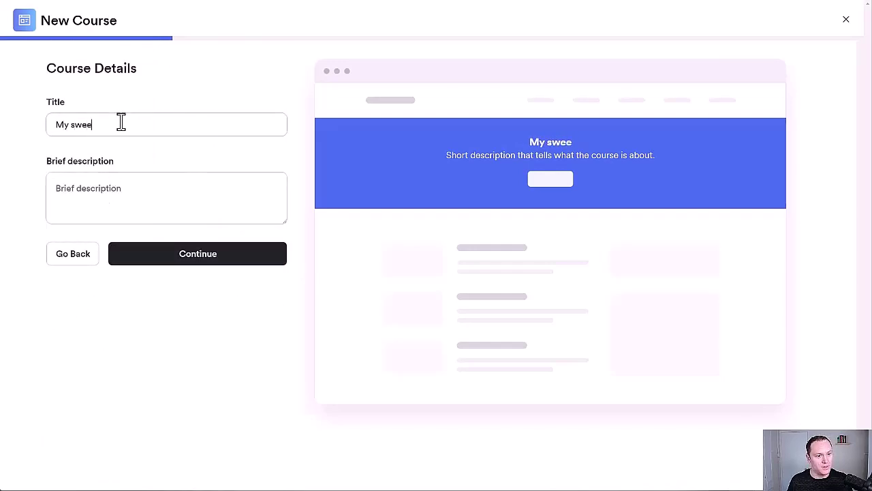
text(t mini course)
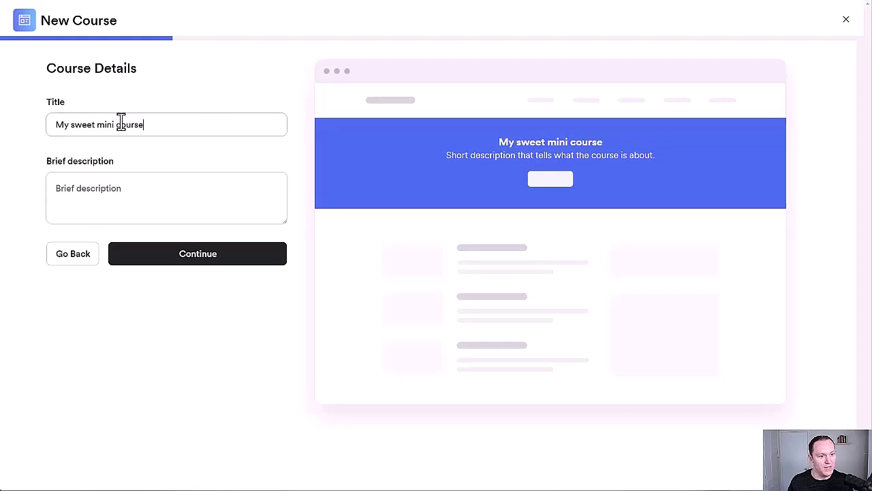
click(105, 193)
text(Its)
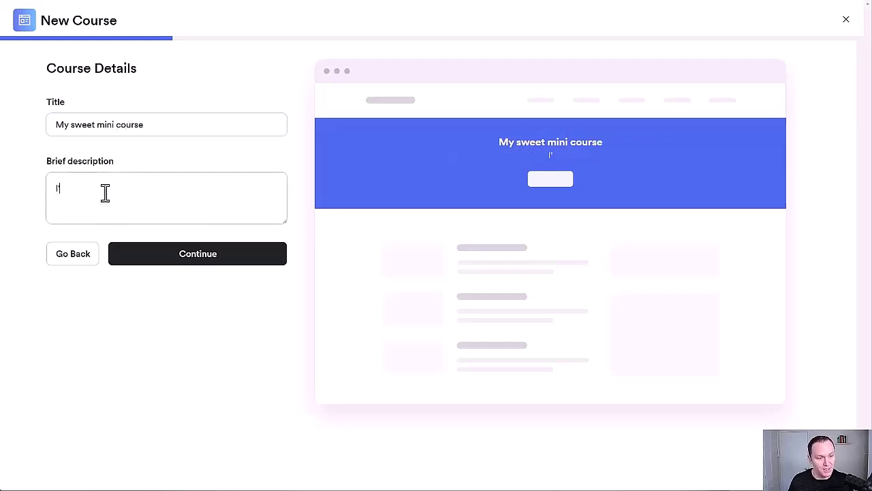
key(BackSpace)
key(BackSpace)
text(t's aw)
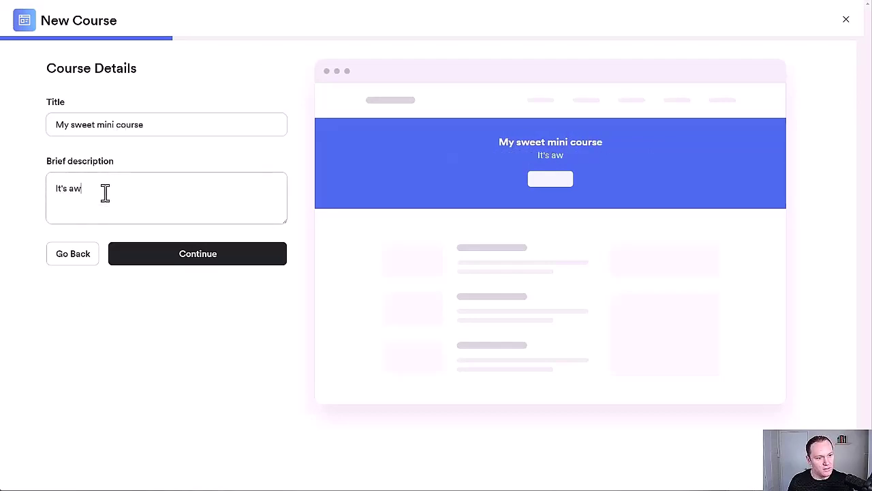
text(esome.)
click(145, 259)
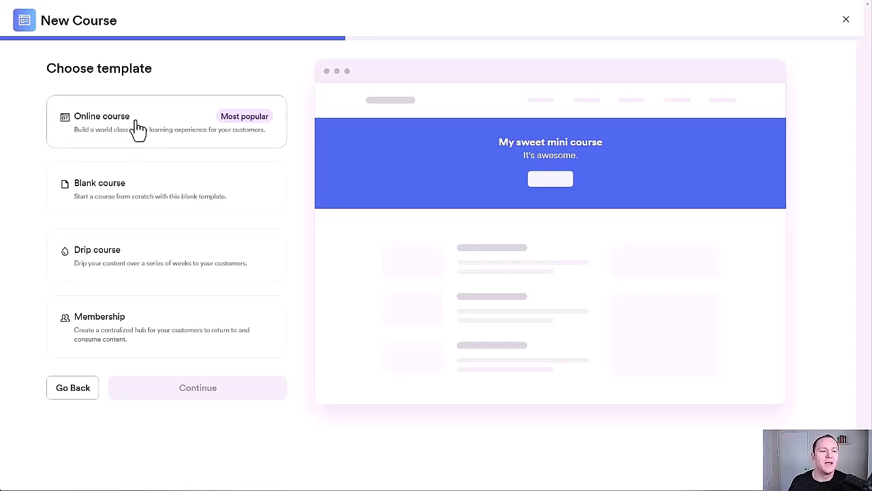
Step: Choose the Blank course template and continue past the course appearance page without uploading an image
click(156, 193)
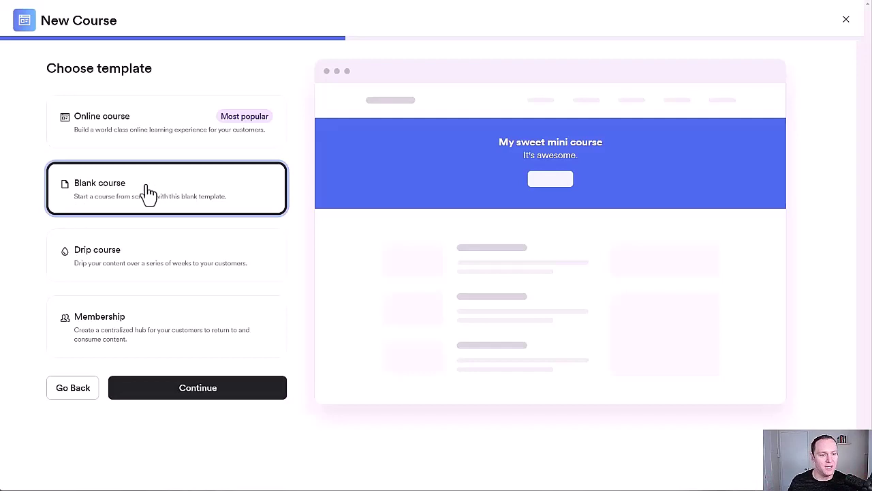
click(182, 399)
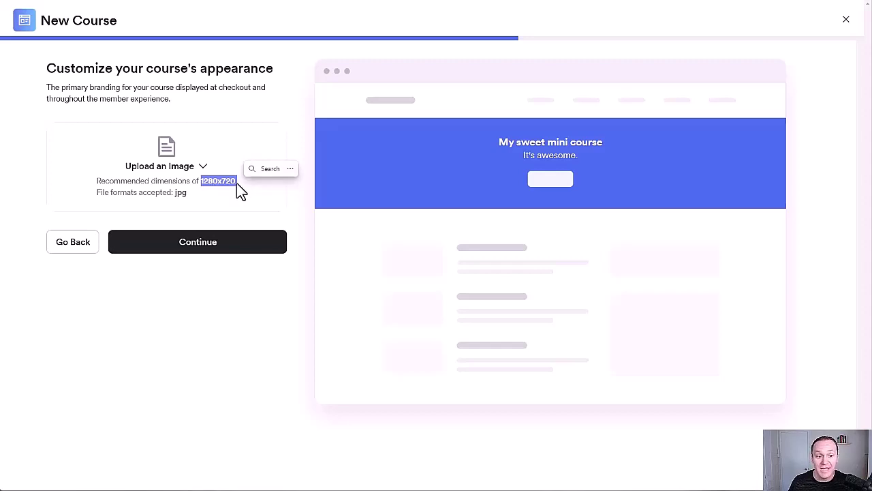
double_click(179, 195)
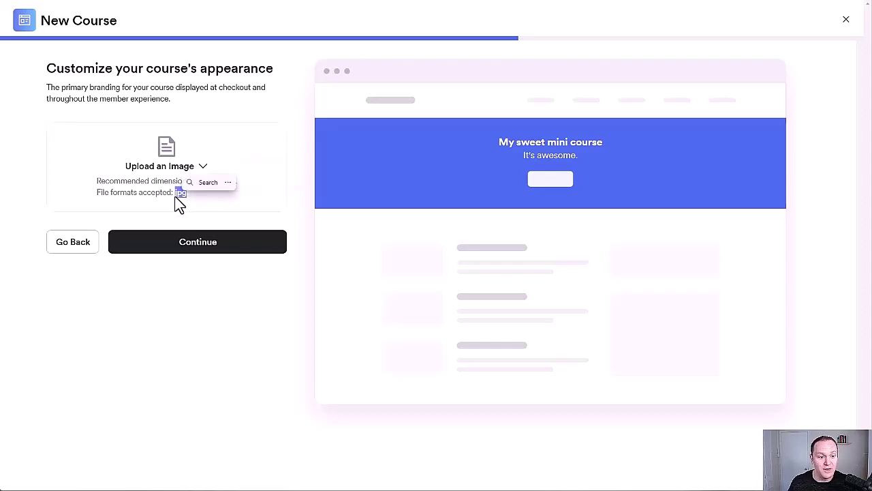
click(176, 200)
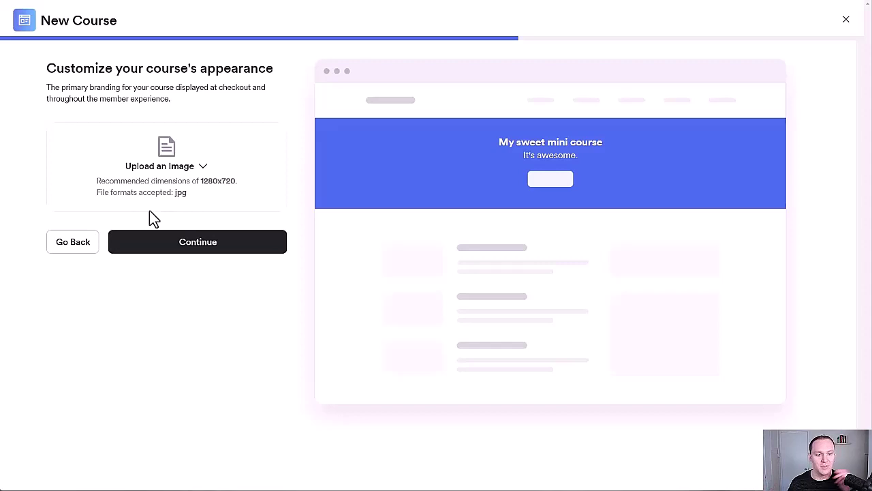
click(150, 243)
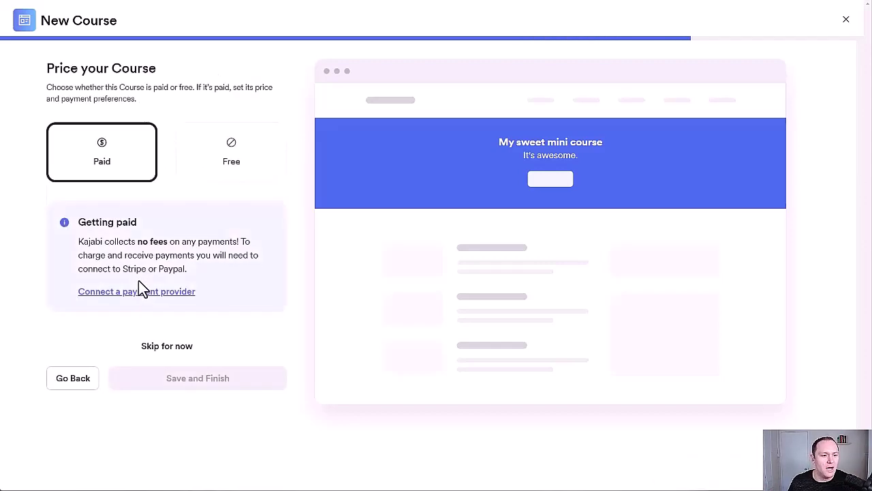
Step: Compare the Free and Paid options, read the note on payment fees, and skip the course pricing for now
click(208, 157)
click(127, 166)
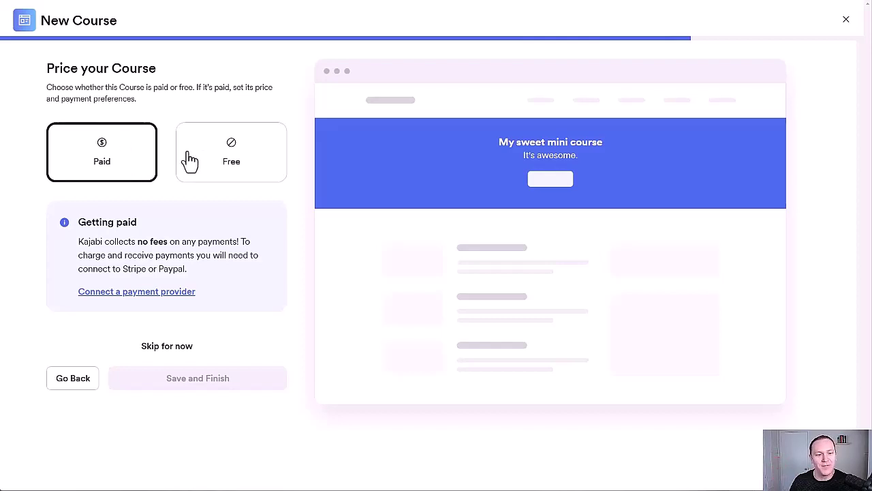
click(190, 160)
click(131, 175)
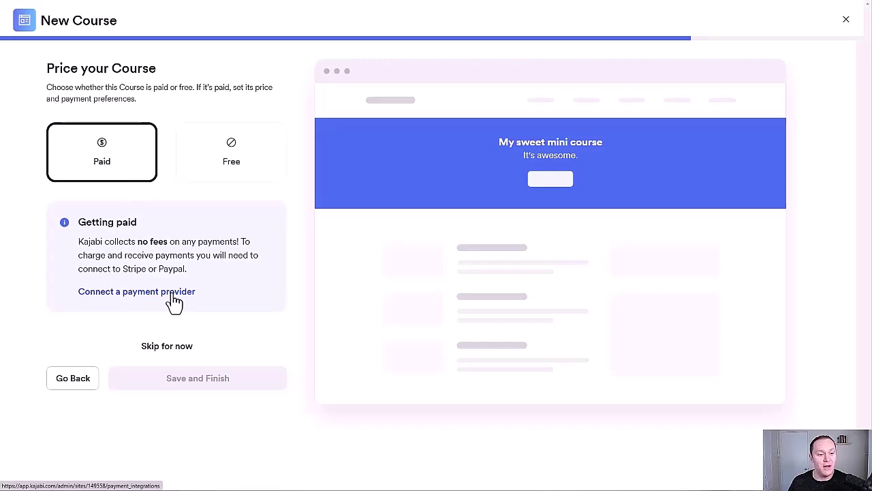
drag(80, 246, 241, 249)
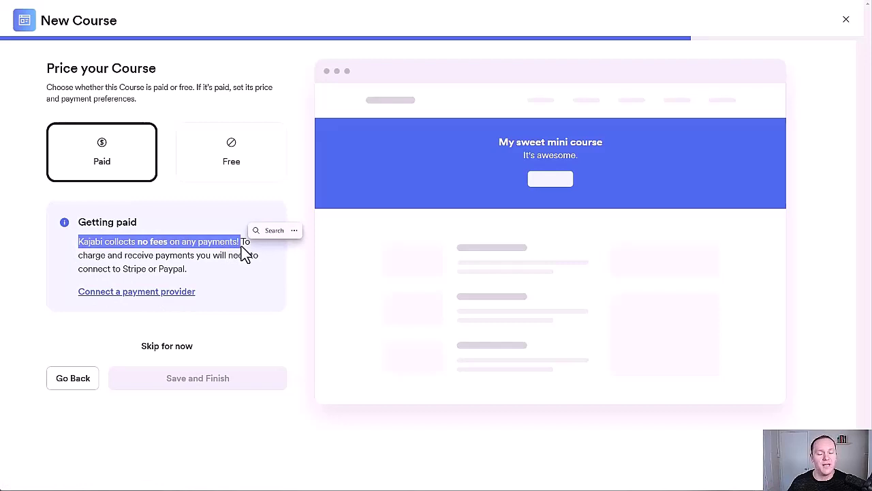
click(244, 253)
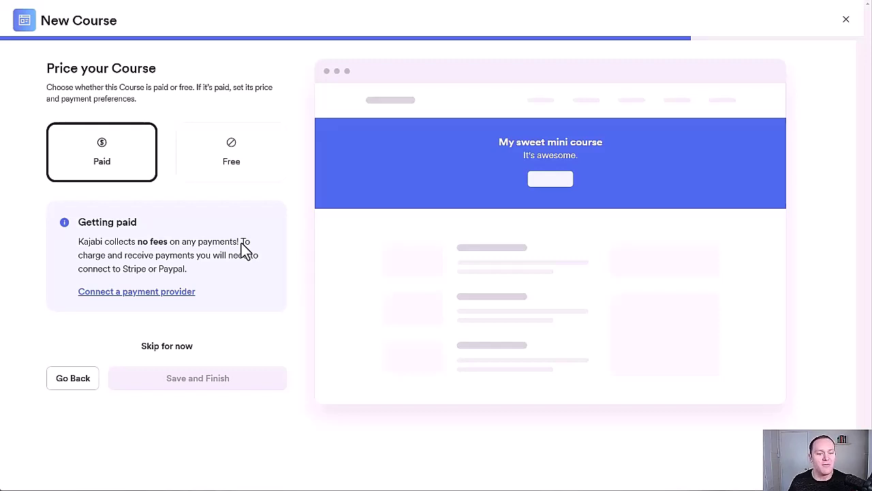
drag(240, 243, 81, 246)
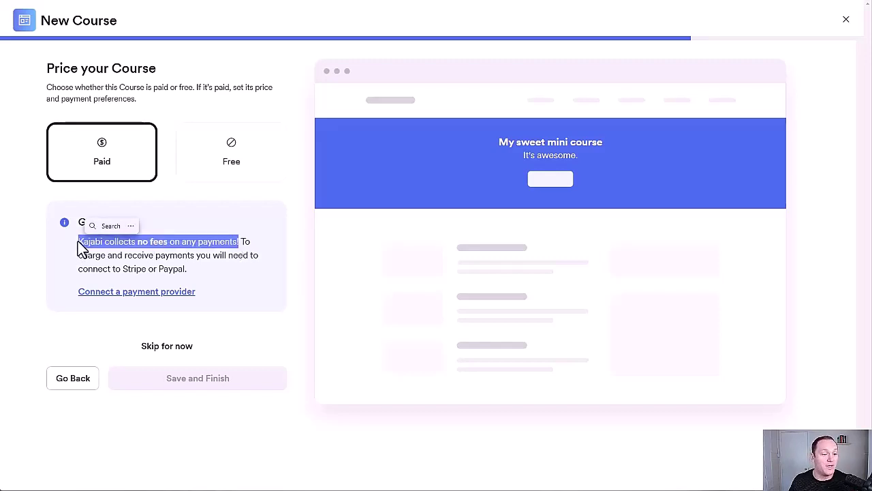
click(80, 248)
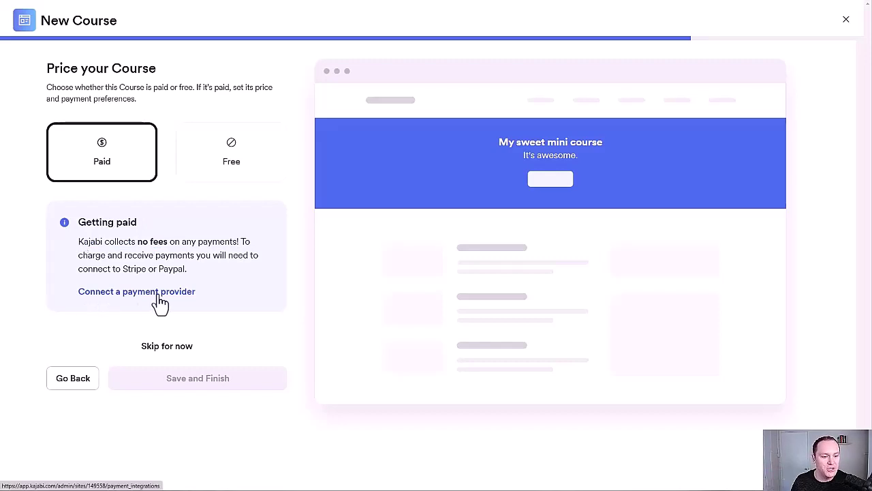
click(164, 352)
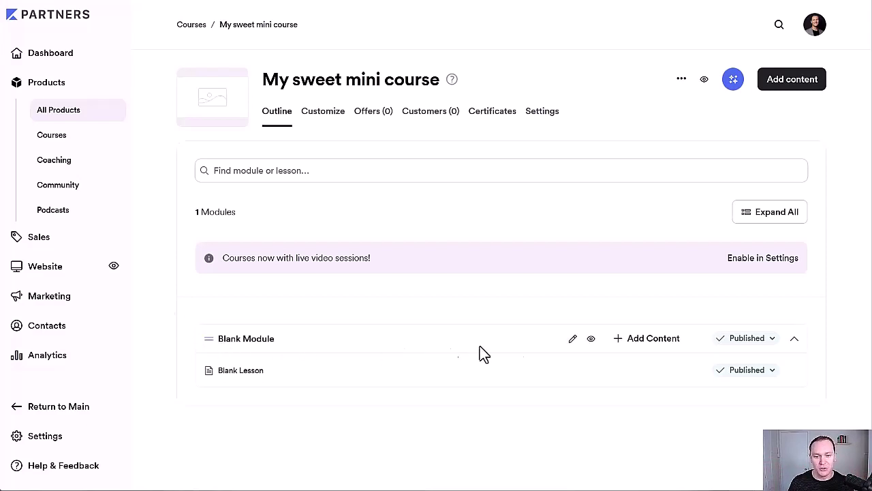
Step: Rename the Blank Module to "5 steps to build your online business" and save the module
click(573, 338)
triple_click(378, 136)
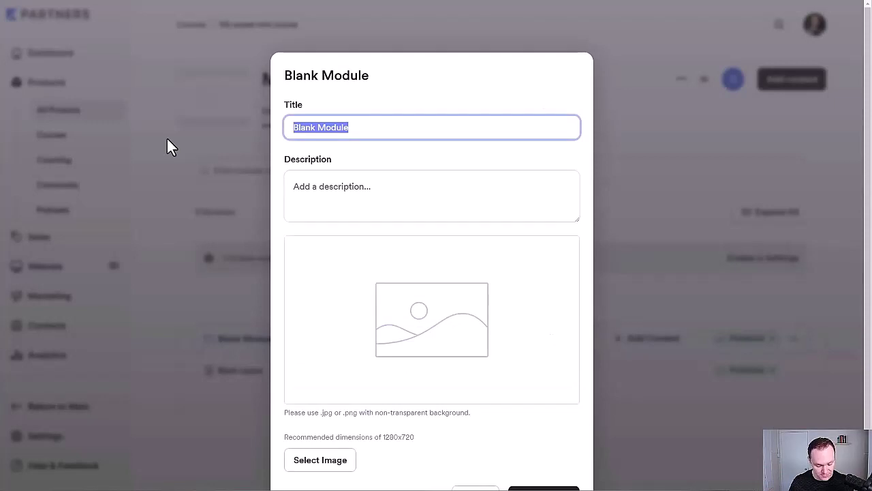
text(5 steps to )
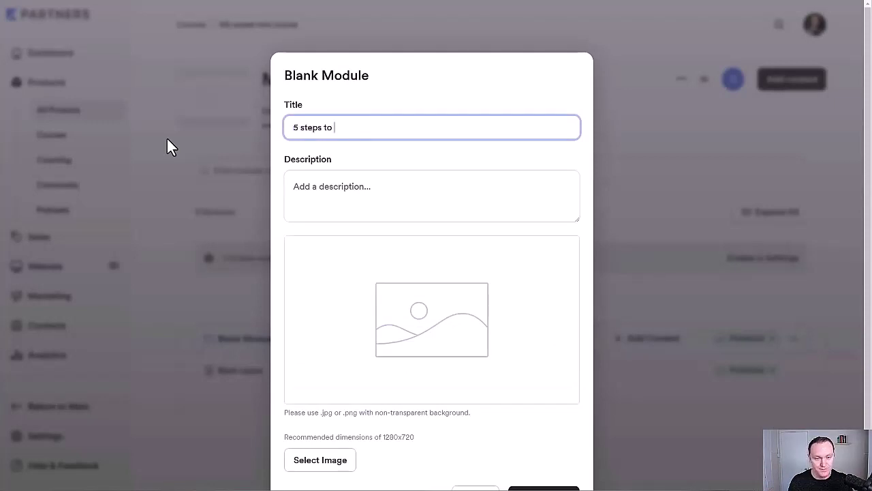
text(build)
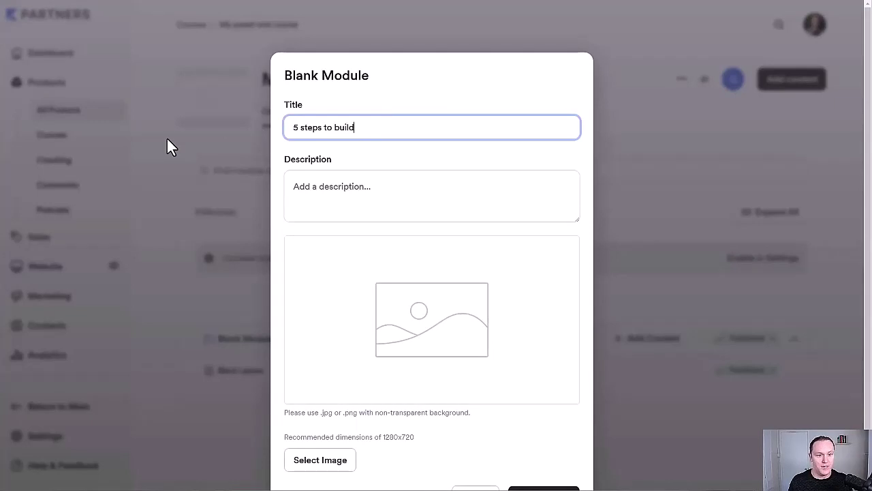
text( your online business)
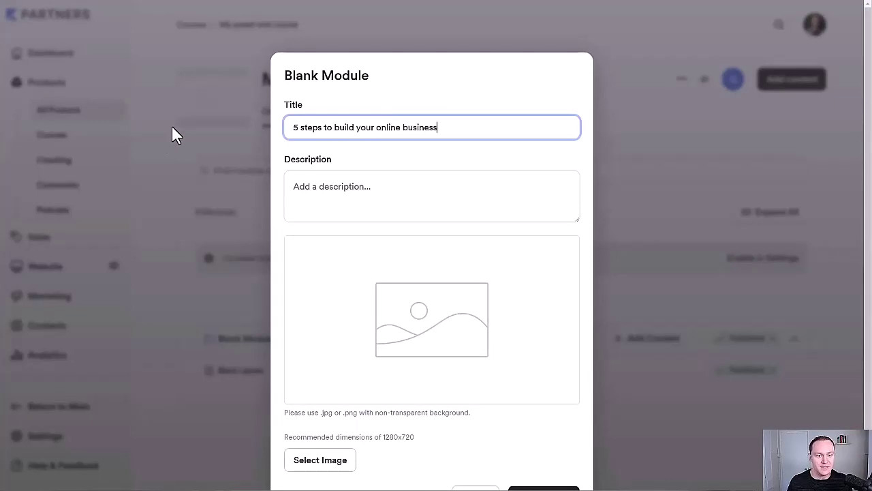
scroll(174, 135, down, 1)
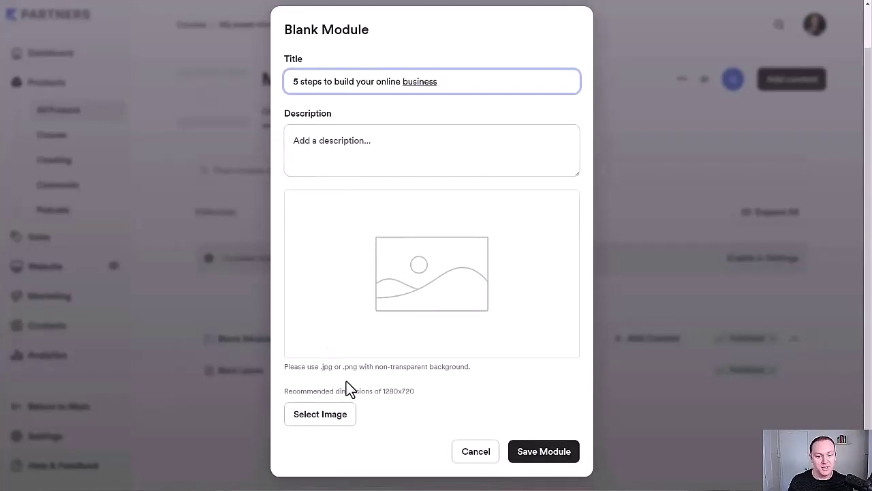
click(545, 451)
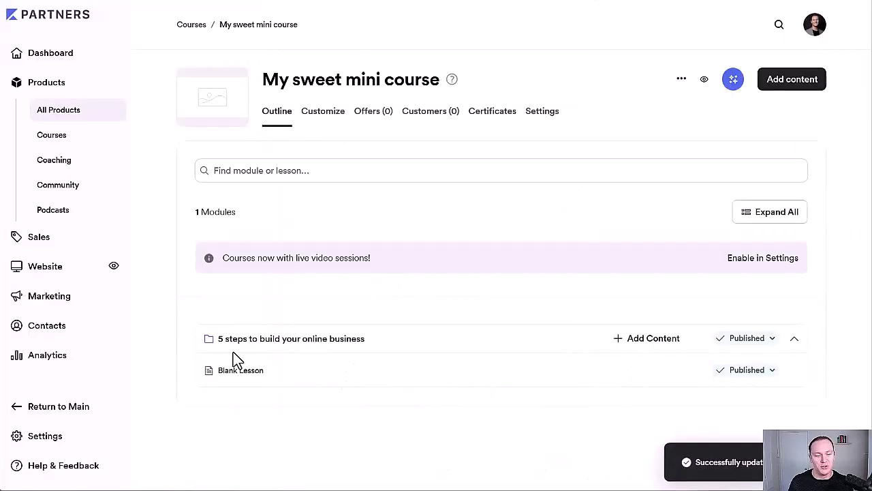
Step: Create a new lesson titled "Step 2" in the module "5 steps to build your online business"
click(628, 344)
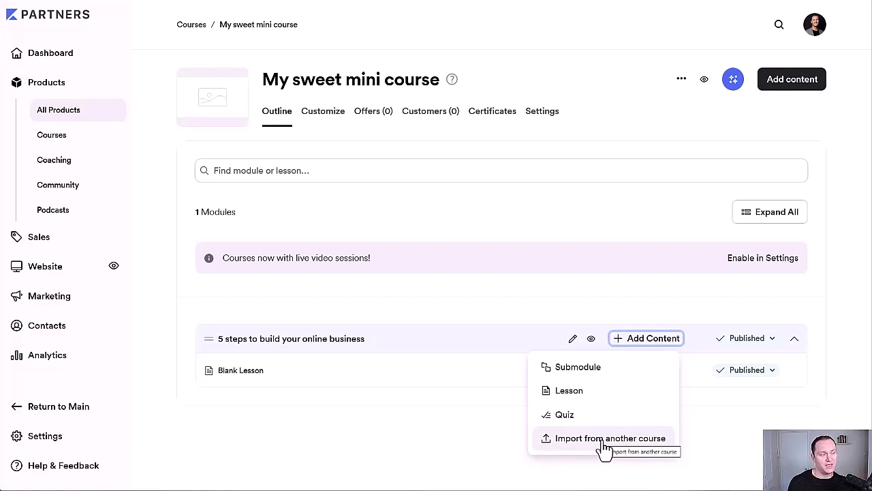
click(594, 391)
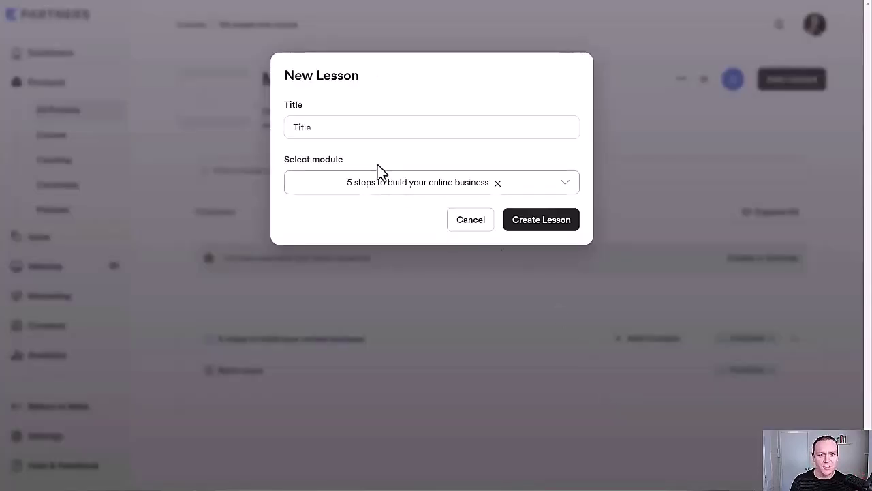
click(355, 127)
text(Step 2)
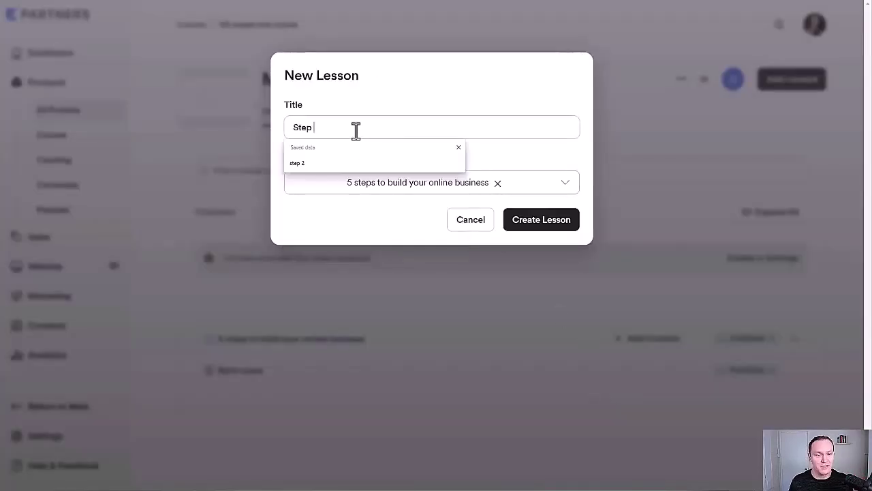
click(432, 97)
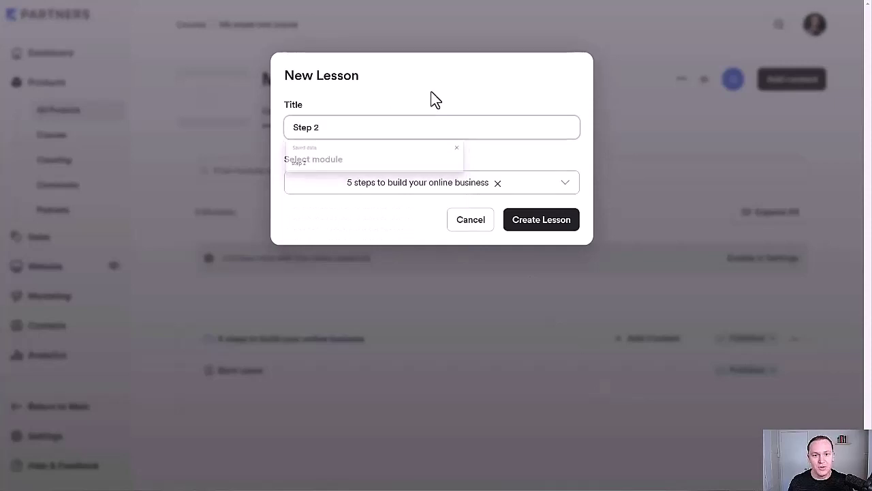
click(535, 220)
Step: Rename the Blank Lesson to "Step 1", save it and return to the course outline
click(626, 373)
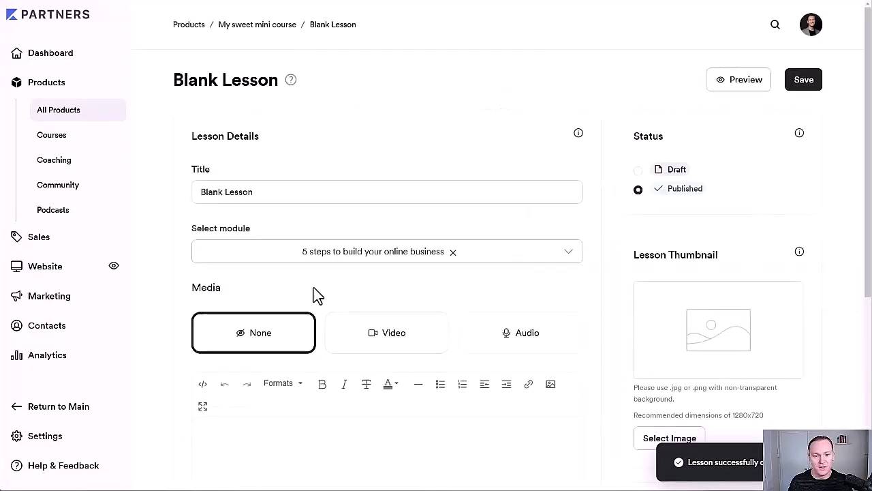
drag(259, 192, 164, 191)
text(STep 1)
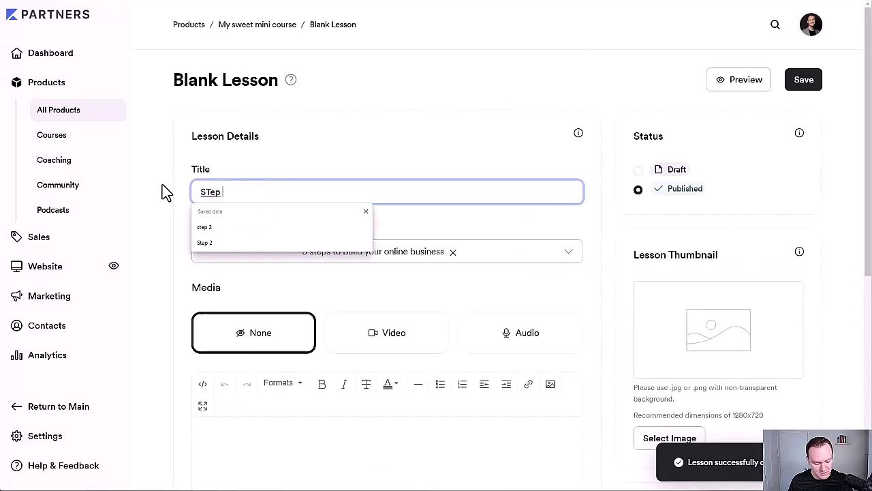
key(Left)
key(Left)
key(Left)
key(Left)
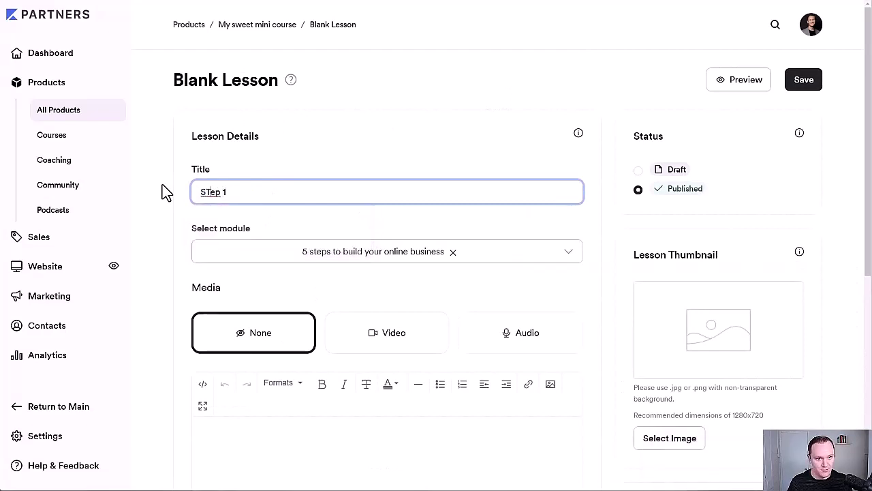
key(BackSpace)
text(t)
click(795, 88)
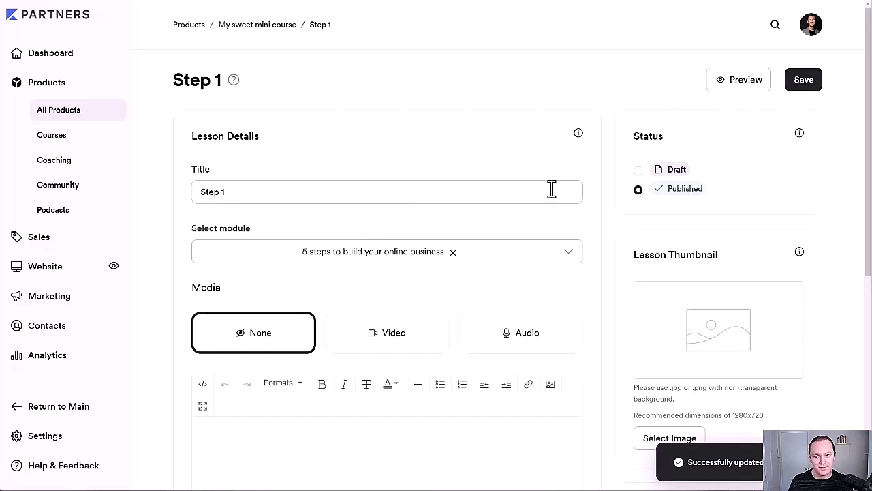
click(234, 27)
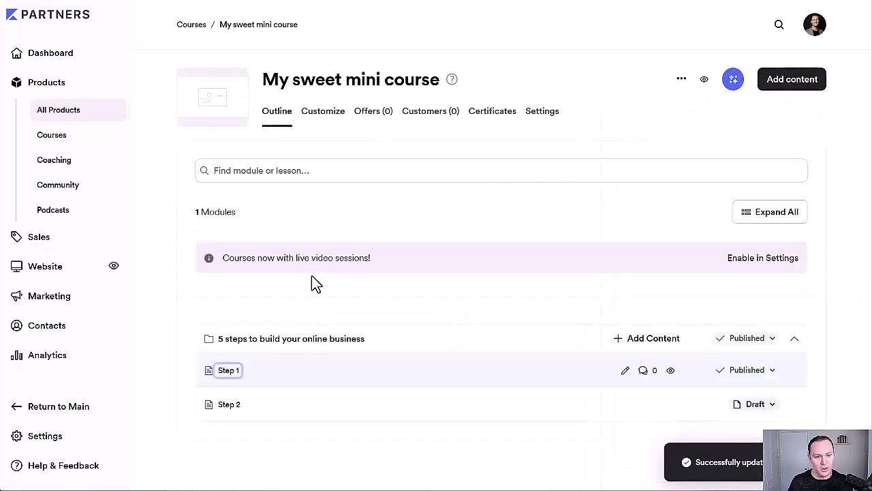
Step: Create another lesson titled "Step 3" in the module "5 steps to build your online business"
click(661, 341)
click(555, 392)
click(352, 131)
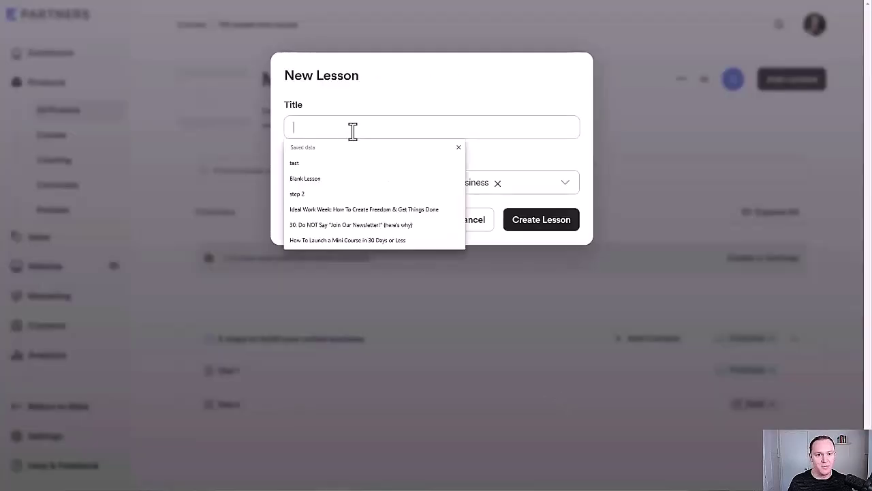
text(STep)
key(BackSpace)
key(BackSpace)
key(BackSpace)
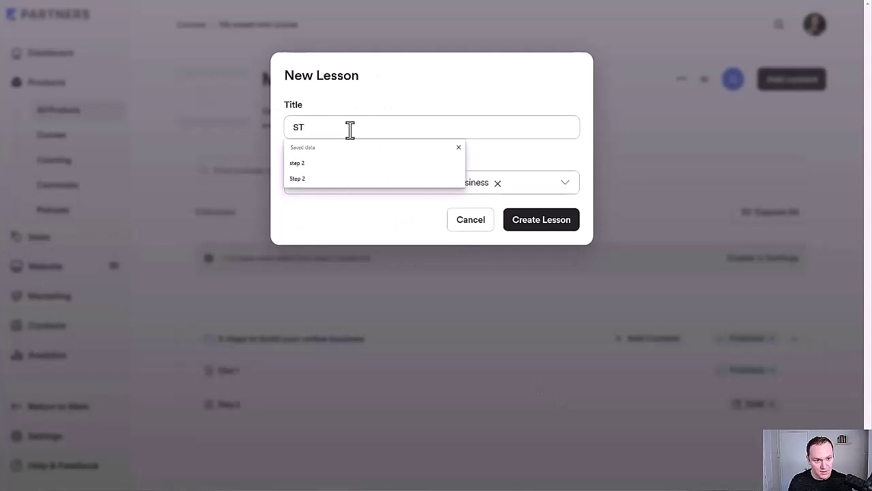
text(tp)
key(BackSpace)
key(BackSpace)
text(tep 3)
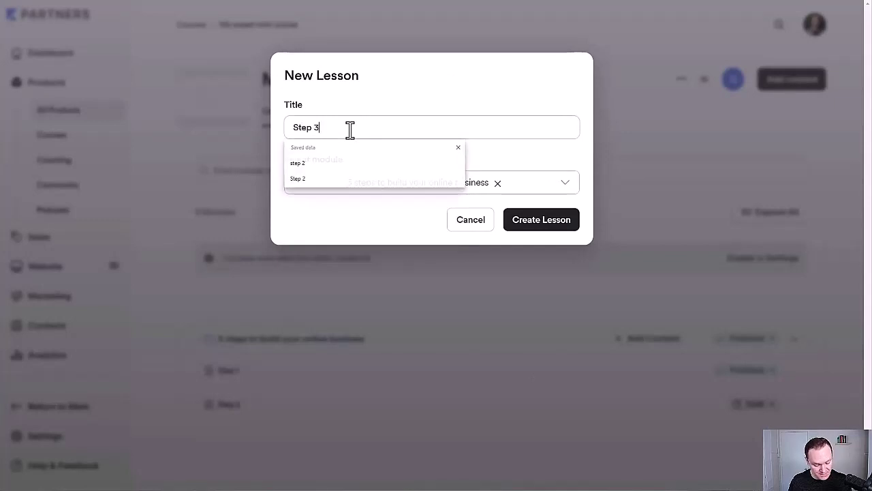
click(512, 220)
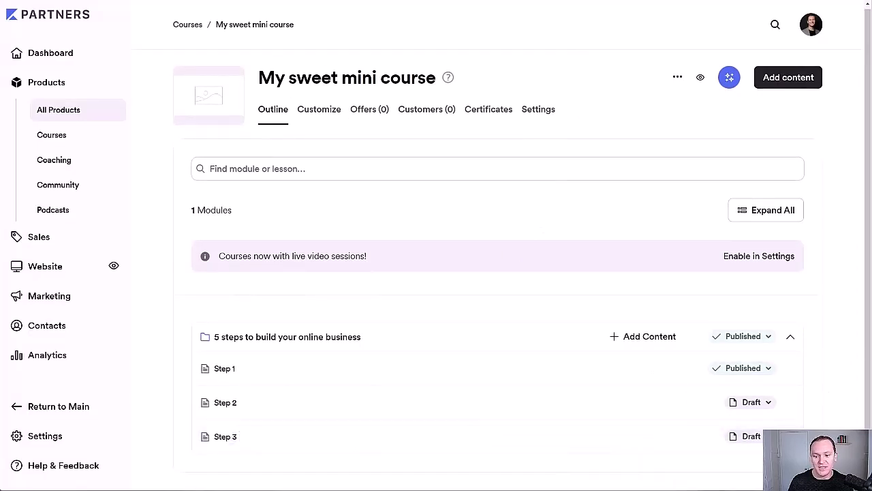
Step: Publish the draft lessons Step 2 and Step 3 in the course outline
click(744, 409)
click(690, 462)
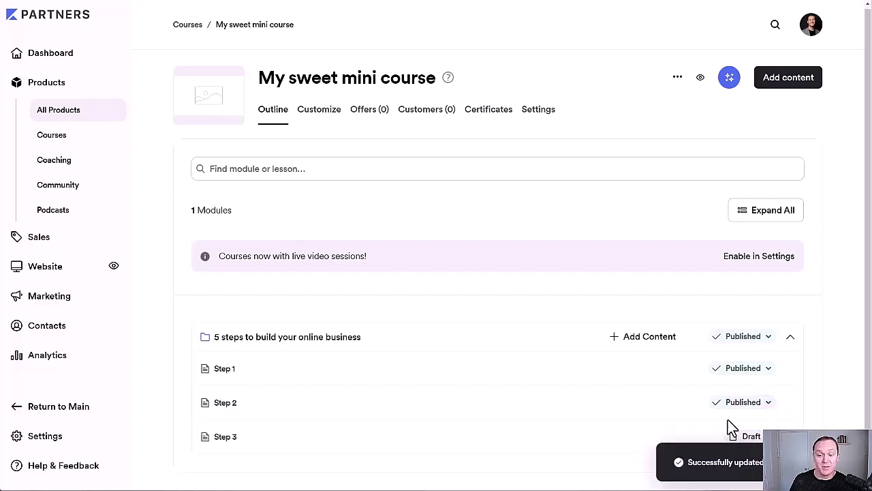
click(750, 436)
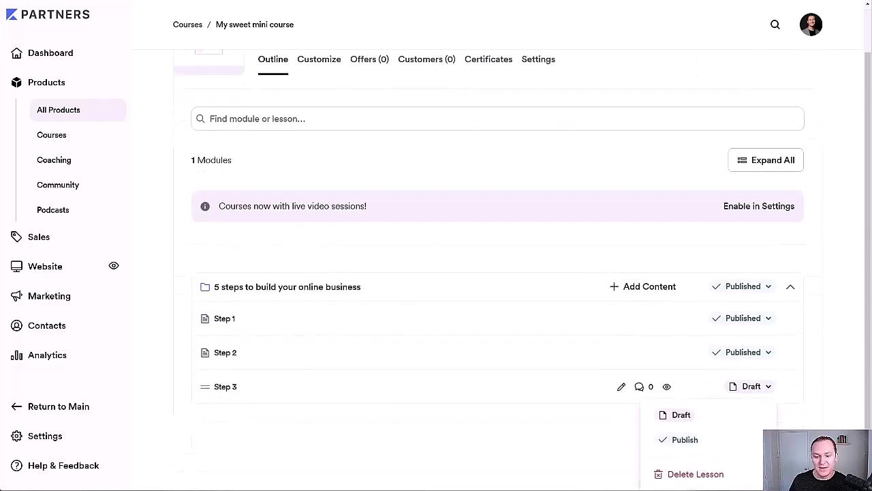
click(685, 439)
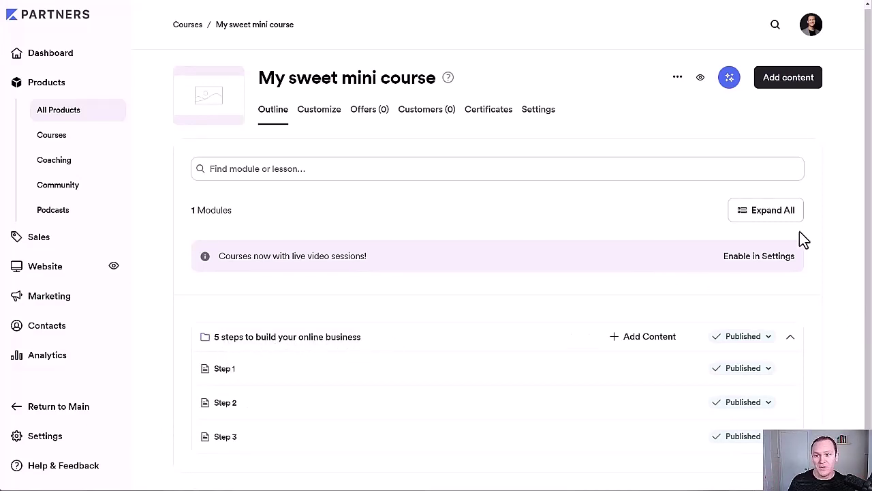
click(791, 85)
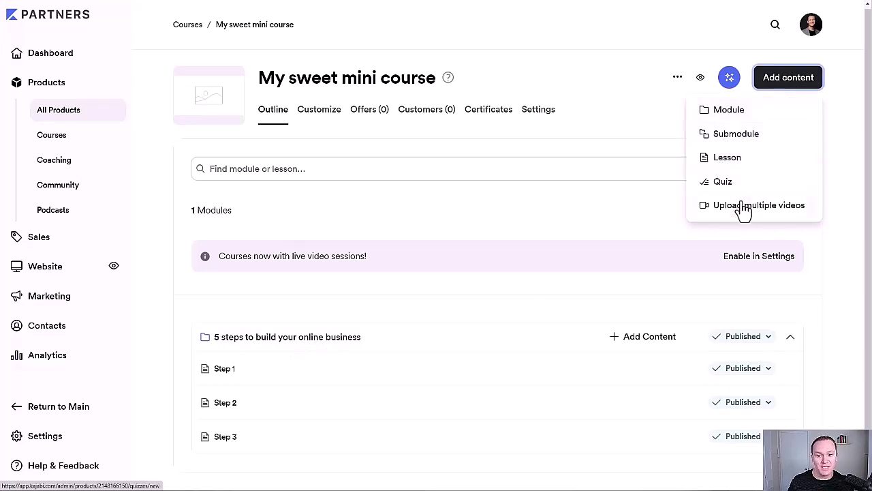
click(743, 120)
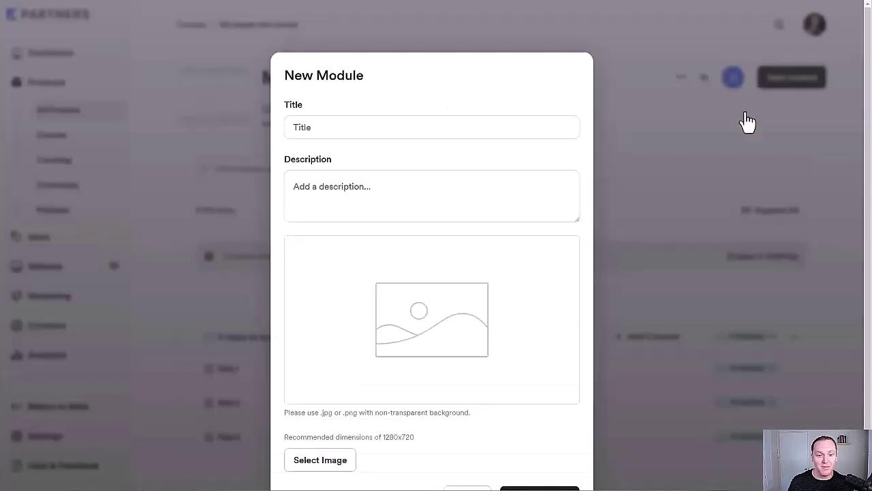
click(186, 113)
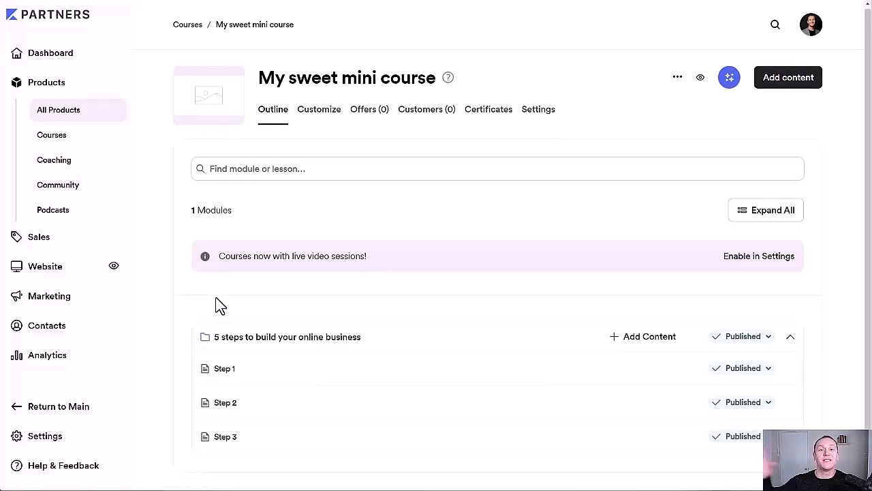
Step: Open the Step 1 lesson for editing and change its title to "Step 1: Customer Research"
click(230, 373)
scroll(143, 164, down, 2)
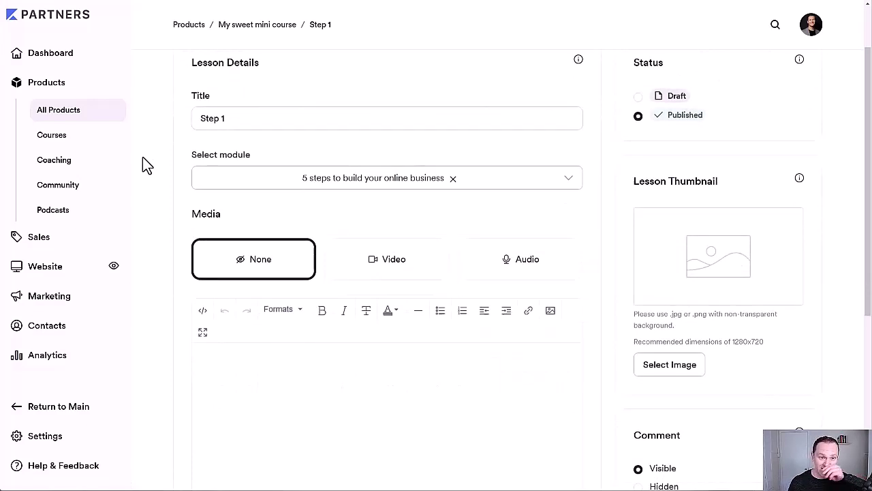
scroll(142, 157, up, 2)
drag(174, 87, 229, 87)
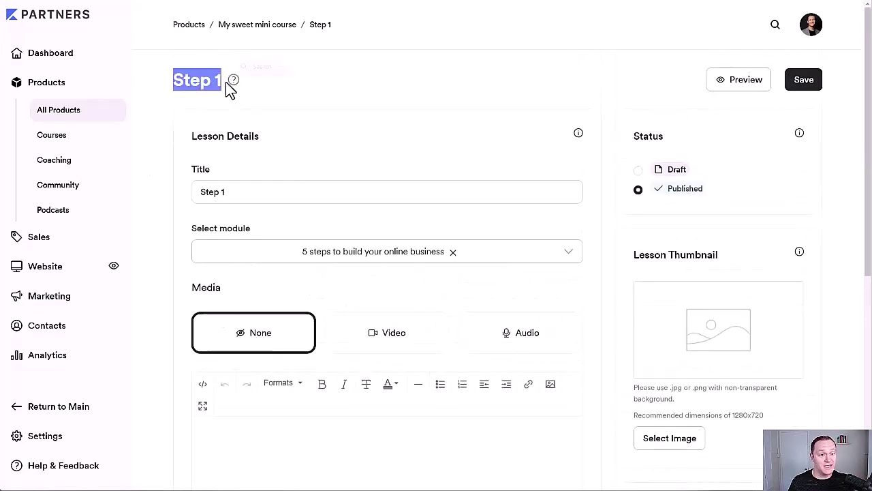
click(154, 159)
scroll(204, 156, down, 1)
click(244, 119)
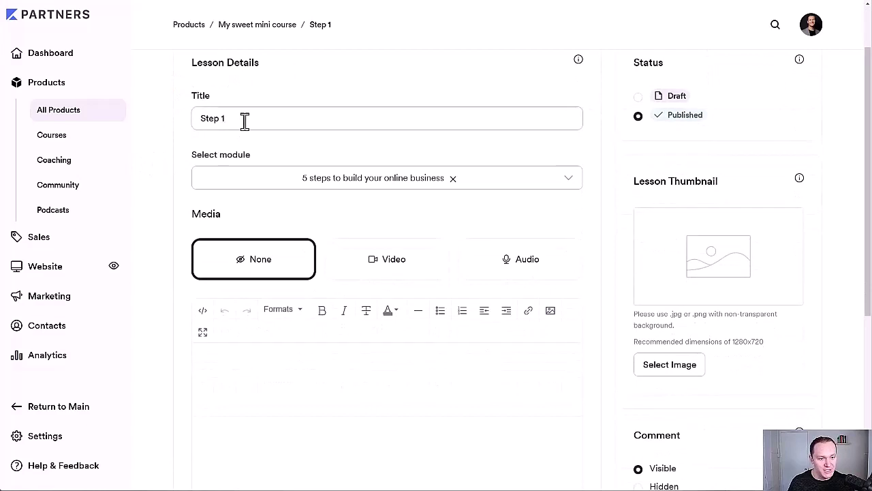
drag(243, 121, 171, 137)
click(155, 124)
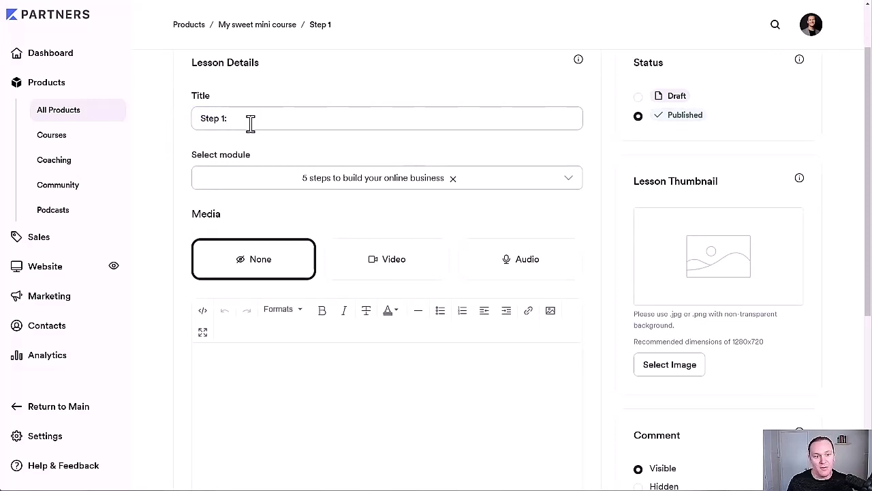
text(Custome)
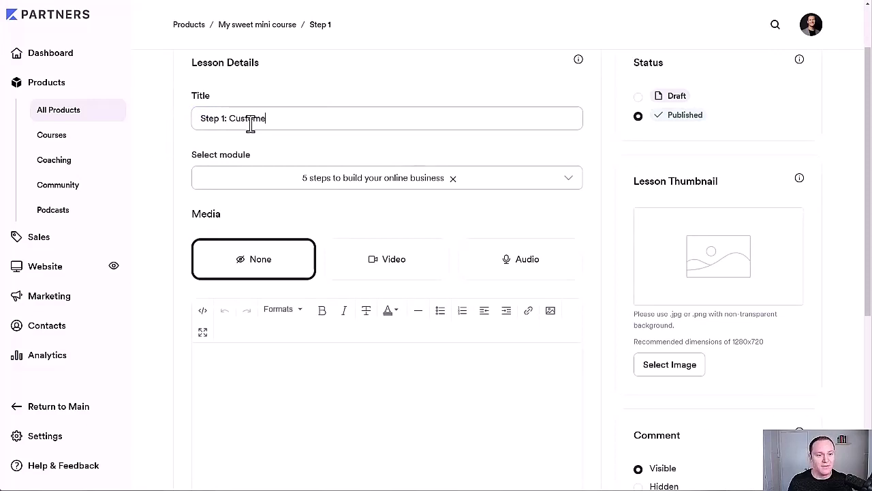
text(r Research)
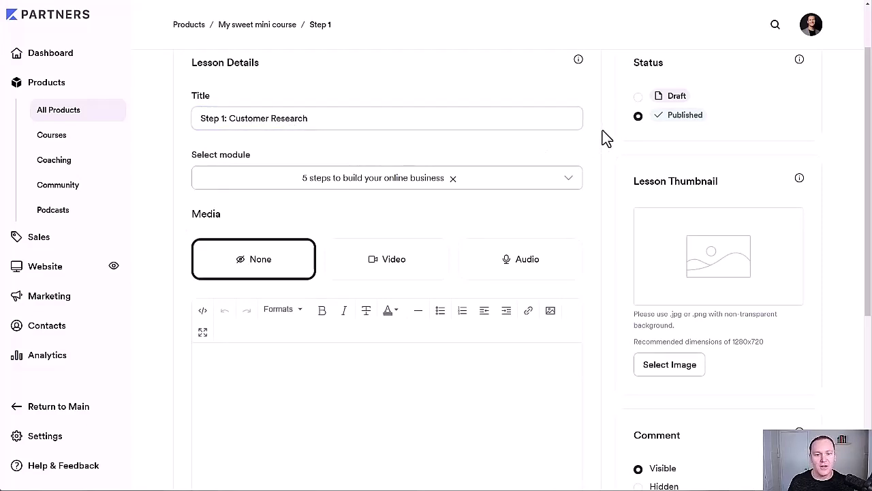
Step: Write the intro line "In this lesson we'll cover..." in the lesson's body text and start a new line
scroll(422, 263, down, 2)
click(286, 230)
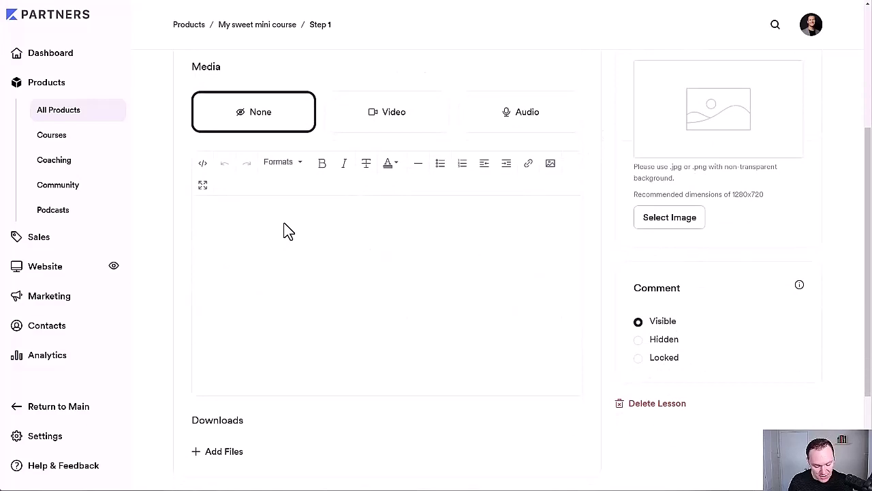
text(In this lesson)
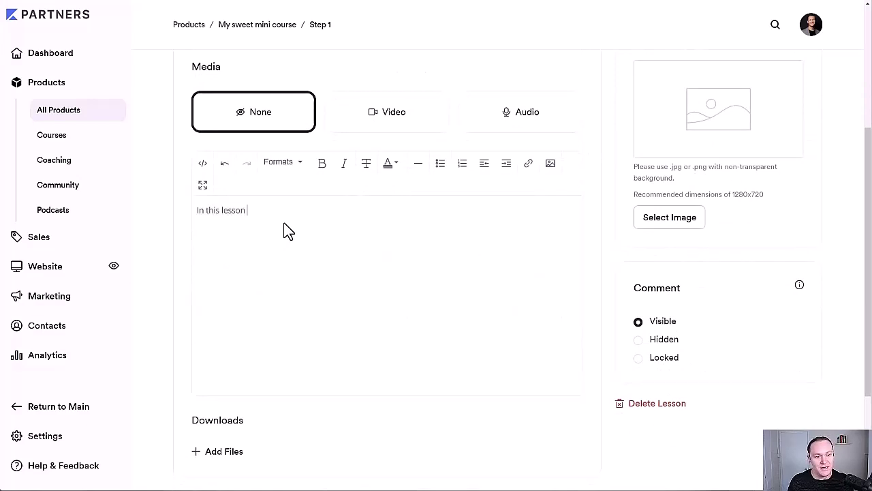
text( wel)
text('ll cover)
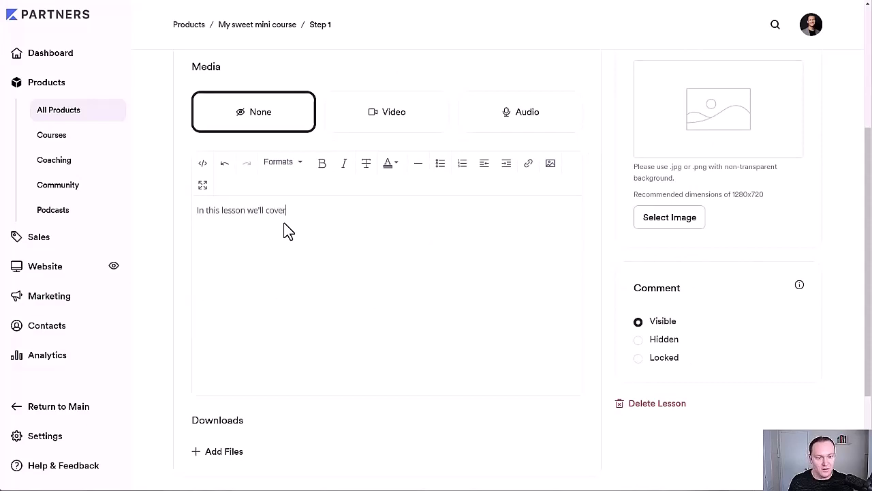
text(...)
key(Return)
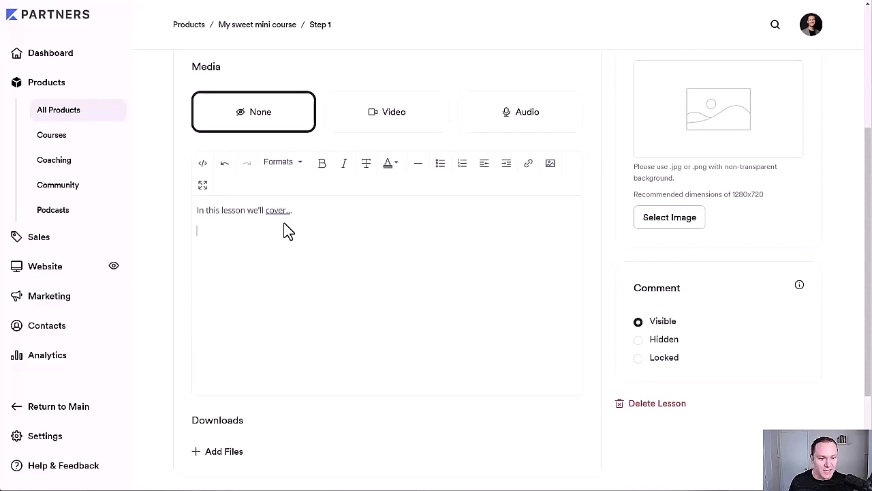
Step: Add a numbered list of three items, each reading "this", below the lesson's intro line
click(441, 163)
click(462, 164)
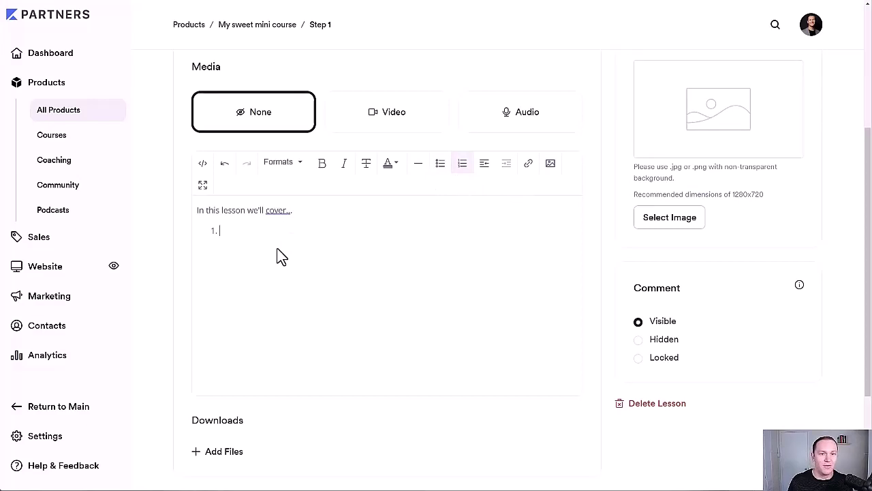
text(this)
key(Return)
text(this)
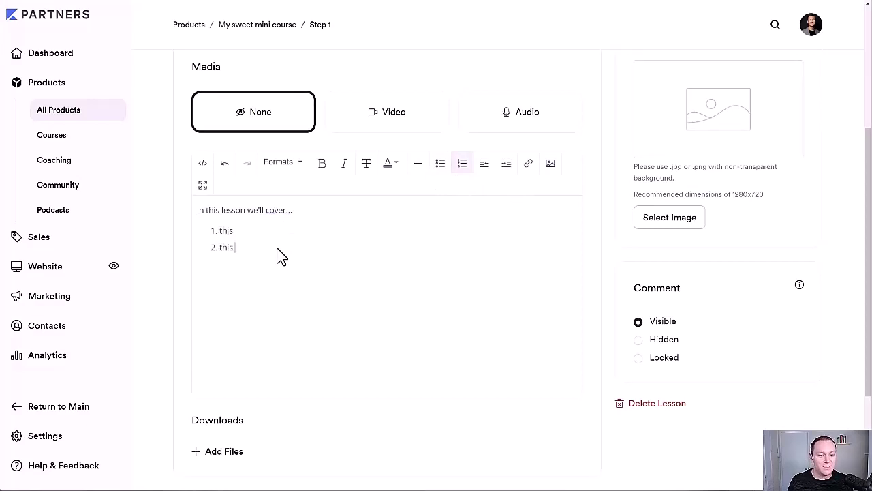
key(Return)
text(this)
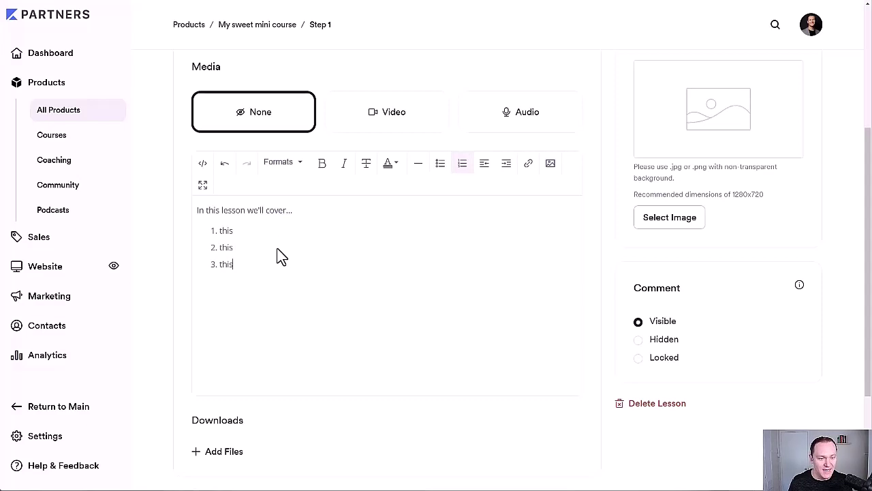
mouse_move(234, 265)
mouse_down()
mouse_move(220, 229)
mouse_move(234, 266)
mouse_up()
click(217, 229)
click(237, 266)
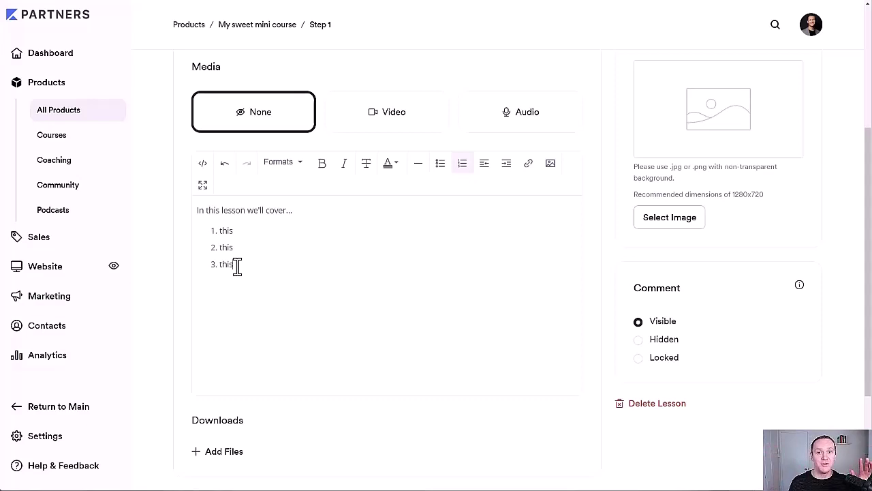
scroll(237, 265, up, 3)
scroll(144, 174, up, 2)
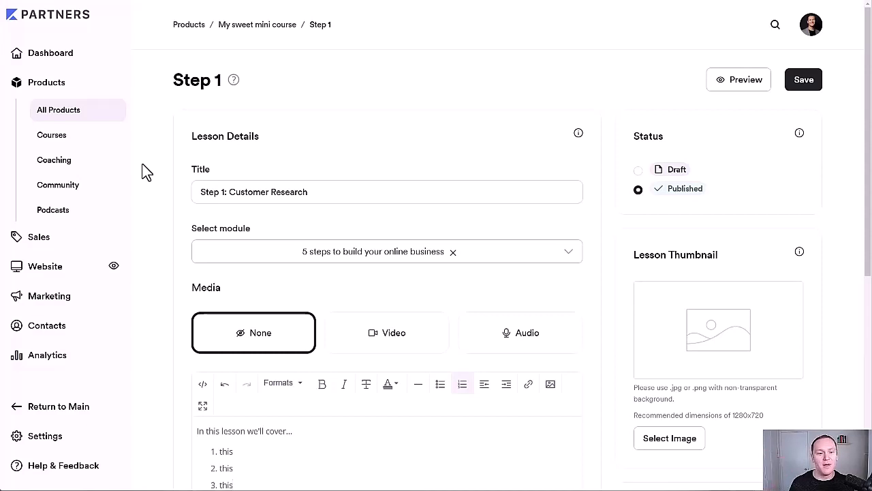
scroll(143, 170, down, 1)
scroll(143, 170, up, 1)
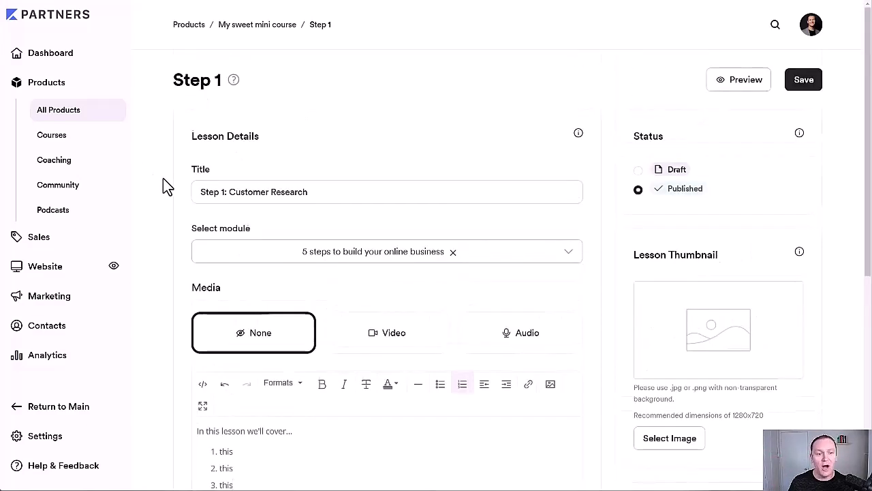
Step: Save the Step 1: Customer Research lesson and return to the outline of My sweet mini course
scroll(163, 181, down, 1)
scroll(162, 181, up, 1)
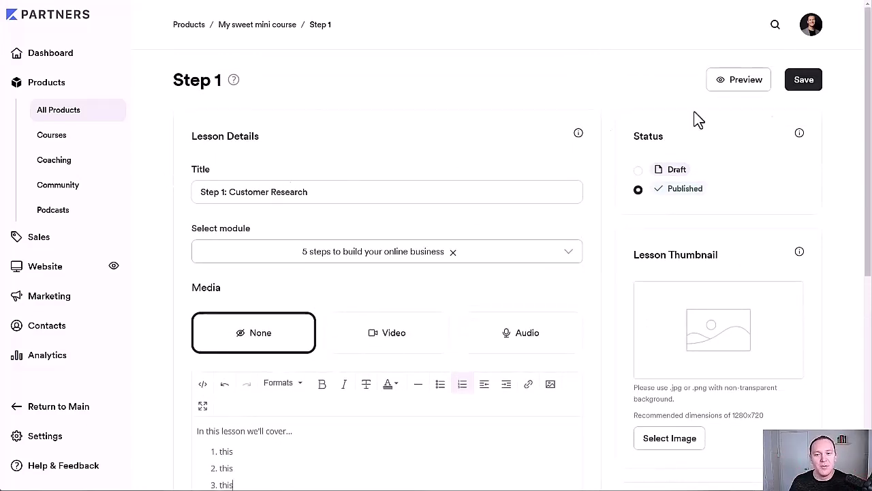
click(797, 87)
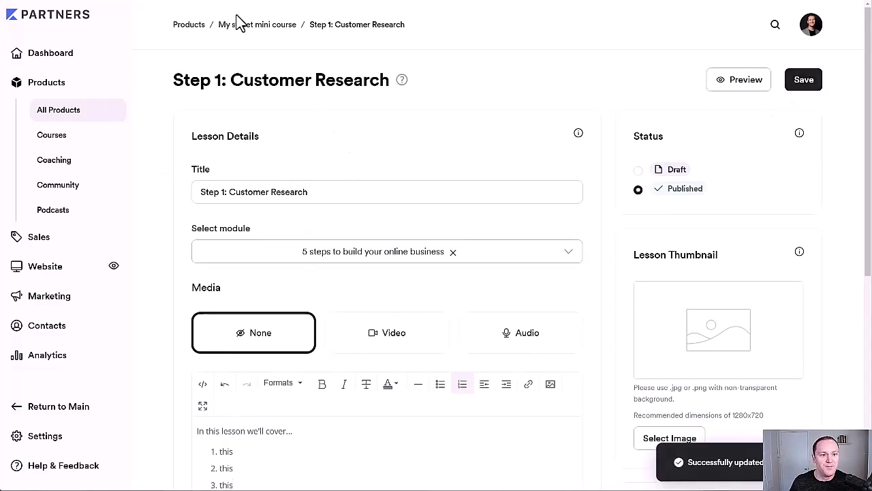
click(236, 24)
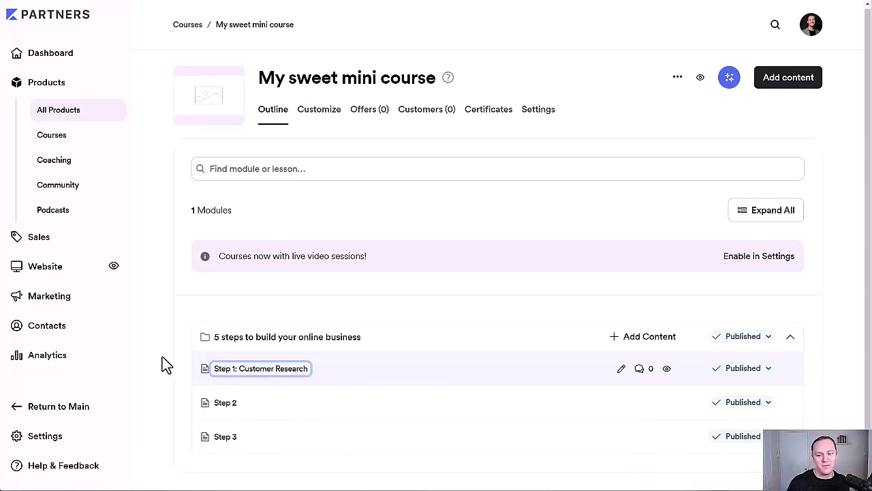
Step: Reopen the Step 1: Customer Research lesson and set its media type to Video
click(276, 370)
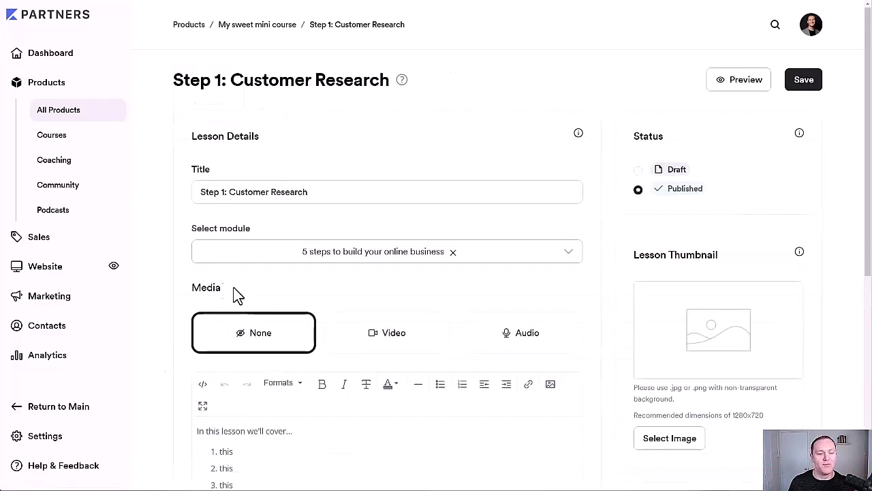
scroll(235, 295, down, 3)
click(352, 126)
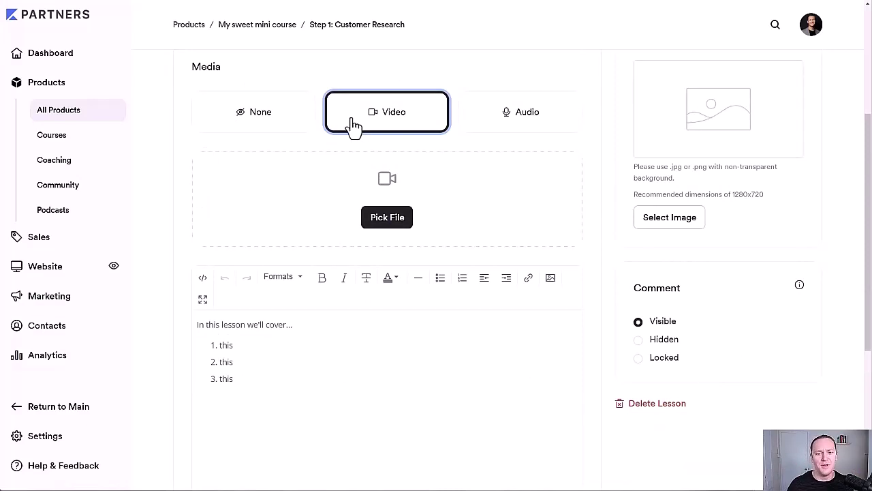
Step: Look at the sources available for uploading the lesson video, and close the upload dialog without choosing a file
click(371, 218)
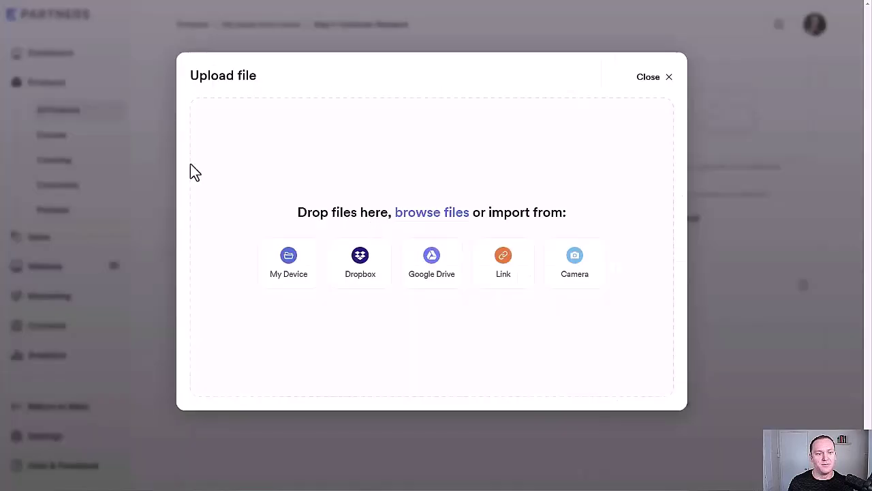
click(664, 79)
click(405, 223)
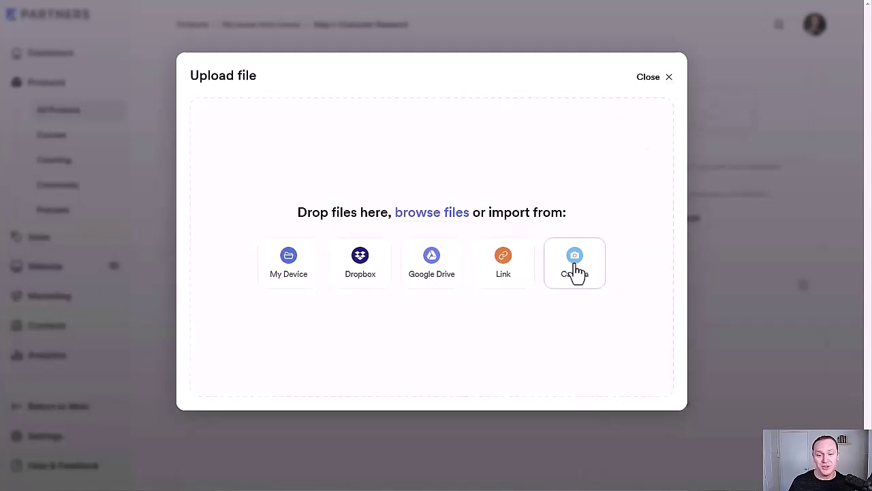
click(662, 94)
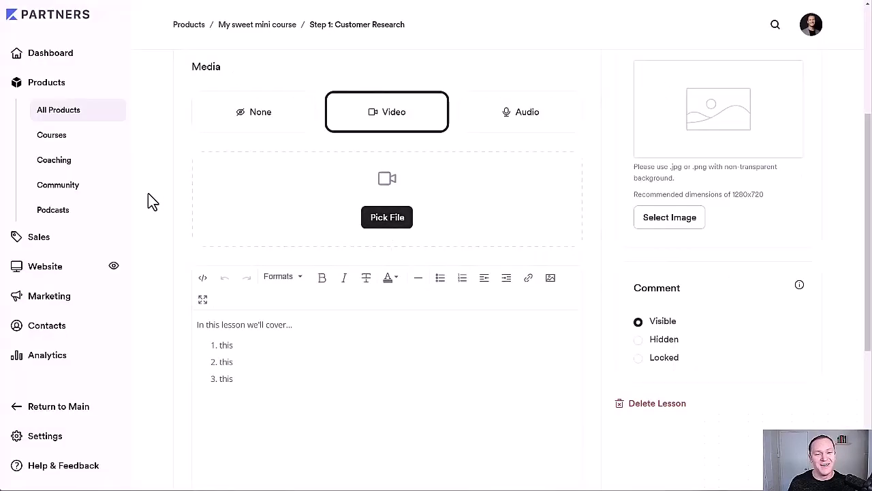
Step: Save the lesson with its Video media setting and go back to the course outline
scroll(150, 198, up, 3)
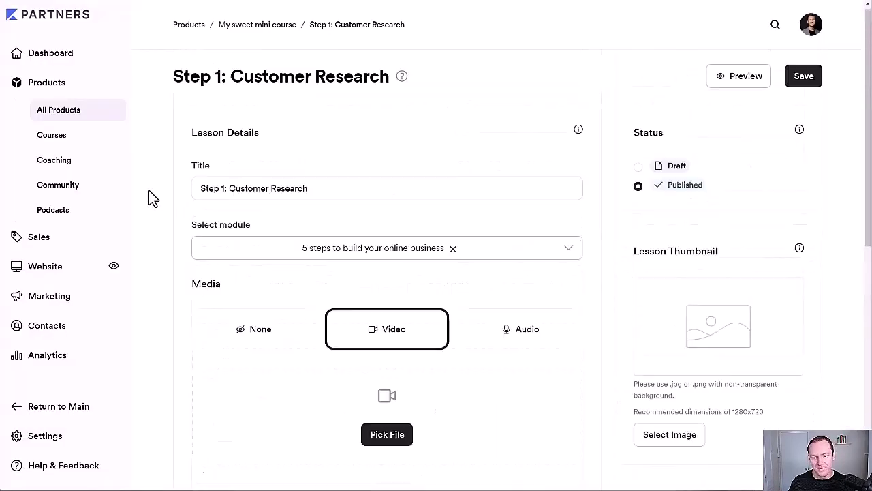
click(811, 83)
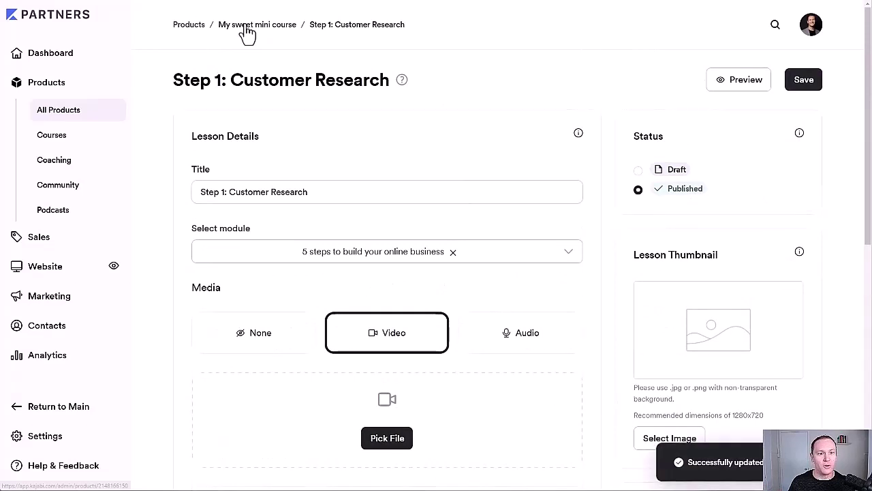
click(251, 25)
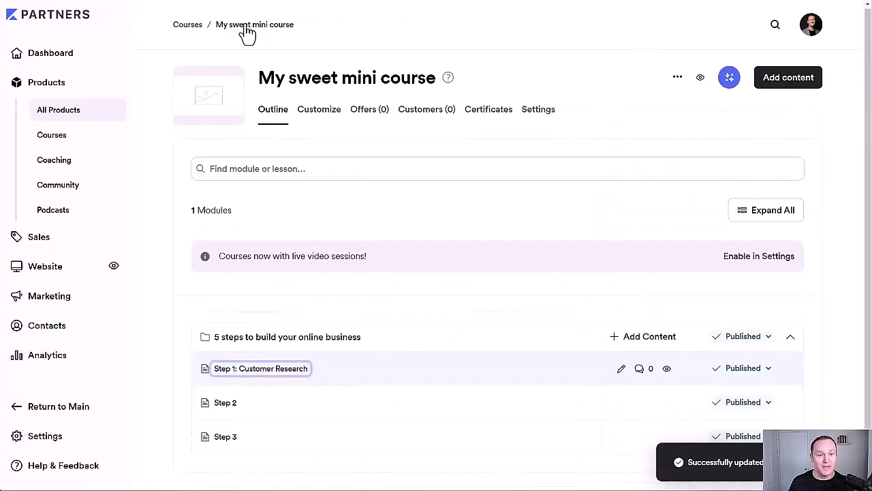
Step: Open the template installer from the course's customization page and look through the available course templates
click(318, 118)
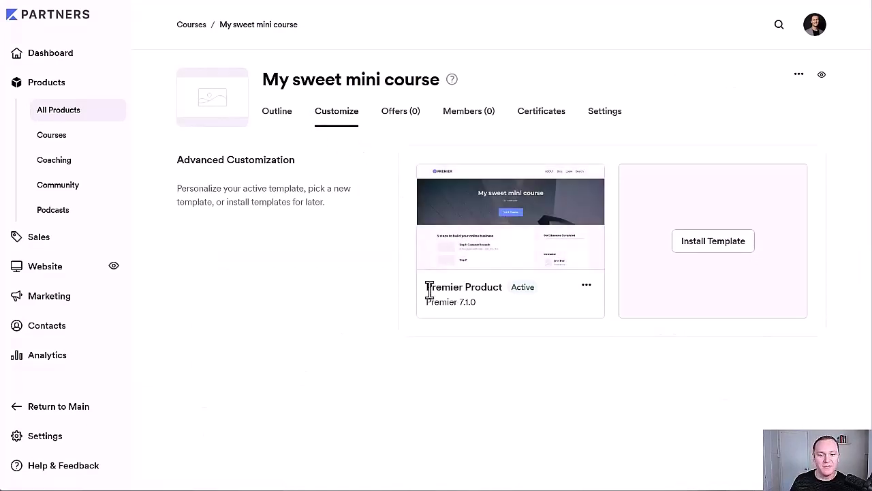
click(712, 254)
scroll(709, 252, down, 4)
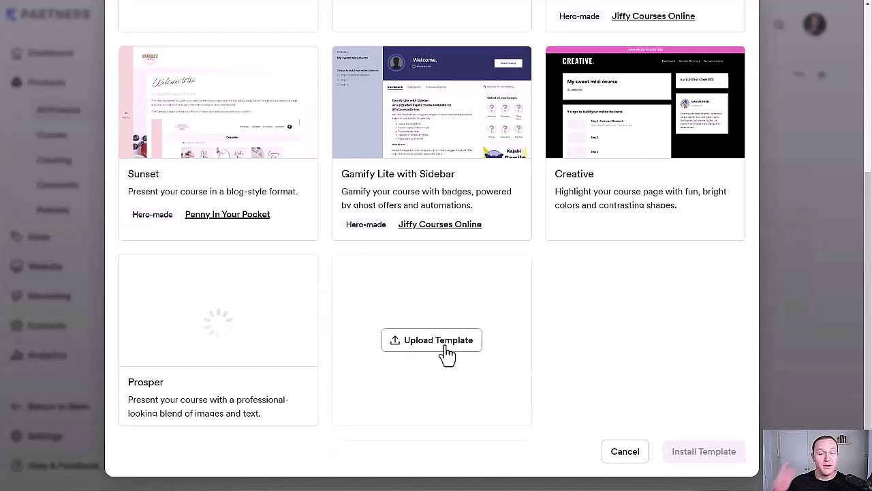
scroll(445, 344, up, 4)
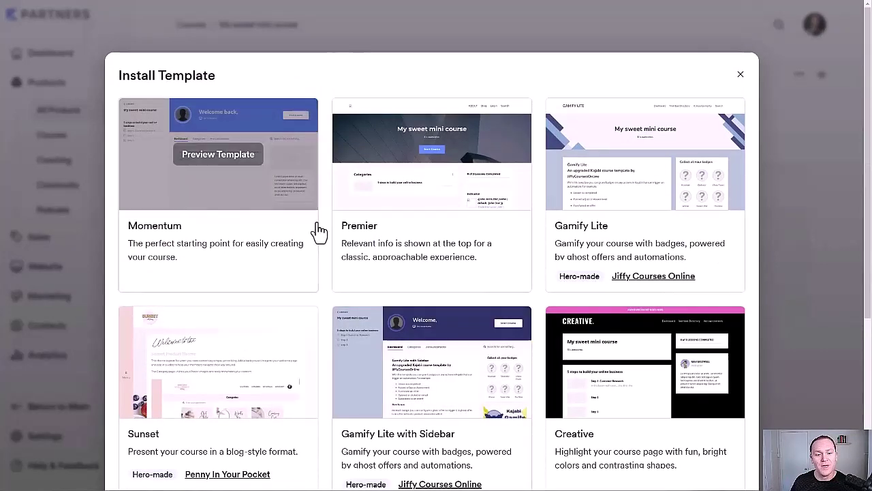
mouse_move(427, 225)
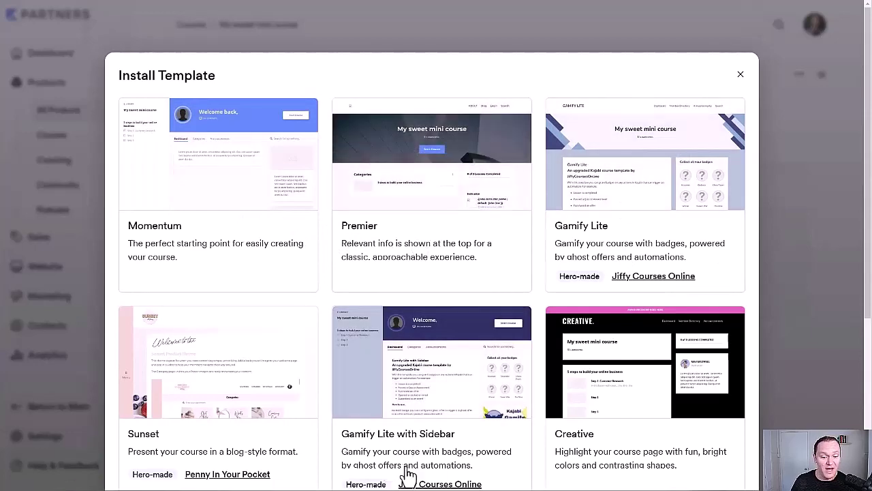
scroll(392, 450, down, 1)
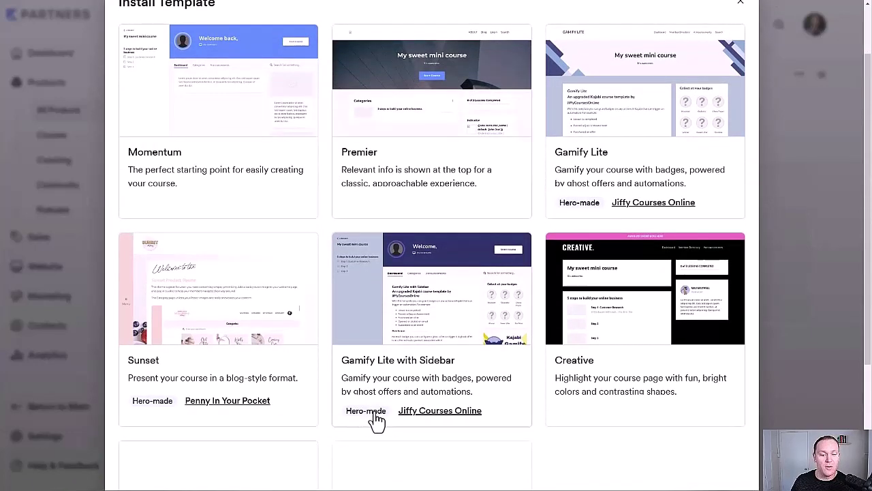
scroll(389, 351, up, 1)
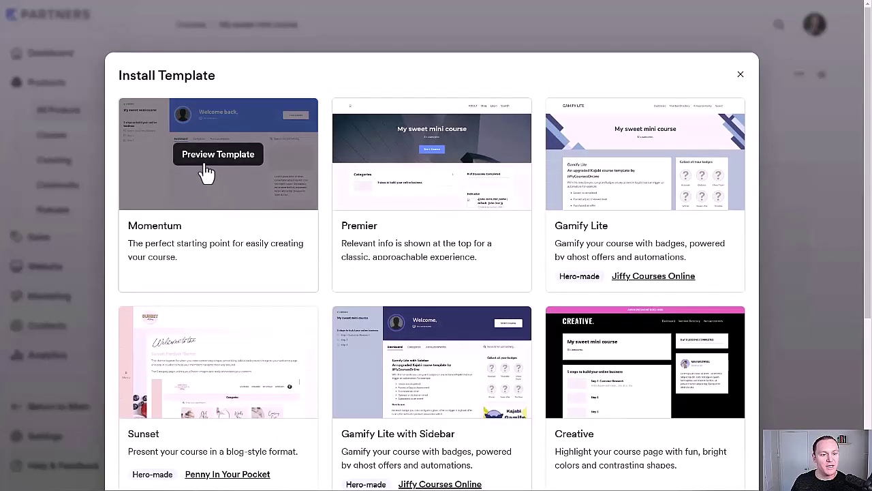
Step: Preview the course in the Momentum template, checking its dashboard, its categories and the "5 steps to build your online business" module page
click(201, 163)
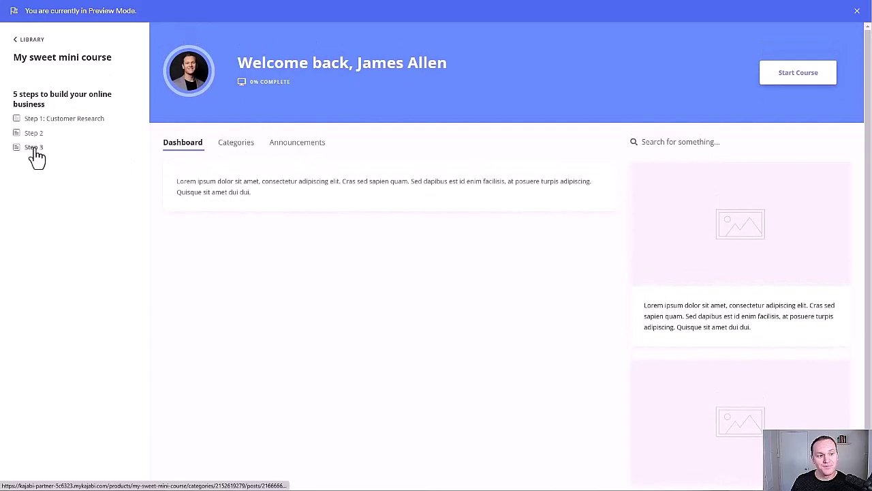
click(240, 144)
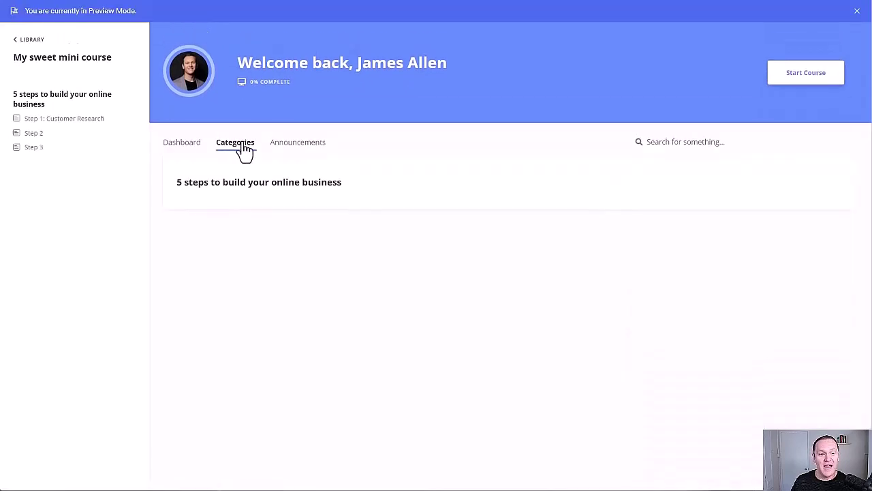
click(322, 184)
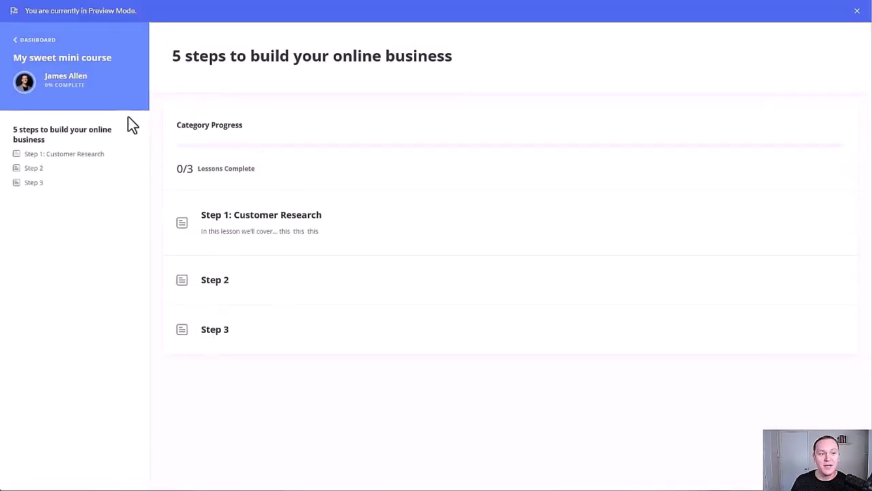
click(42, 41)
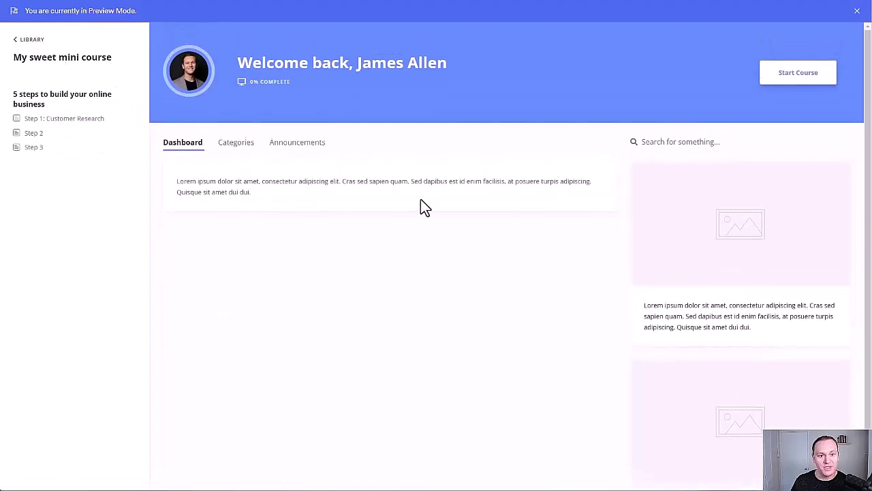
scroll(725, 218, down, 1)
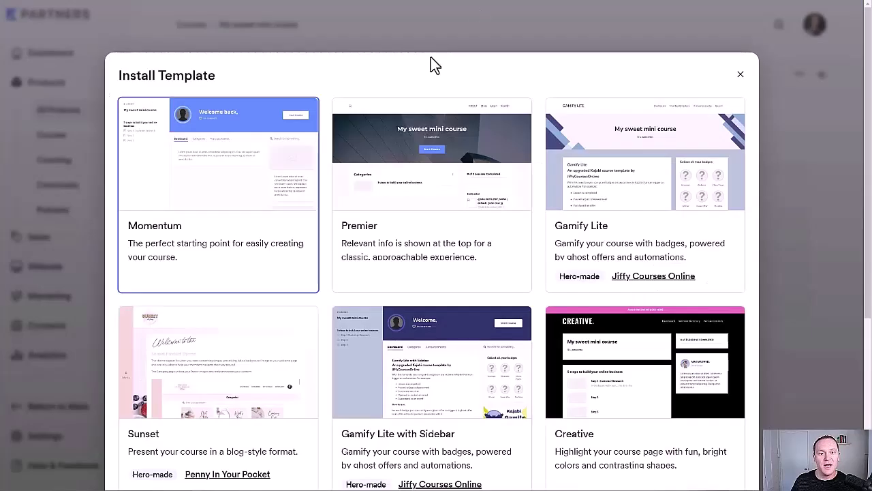
Step: Install the Momentum template for the course
mouse_move(216, 154)
scroll(212, 170, down, 1)
scroll(211, 171, down, 3)
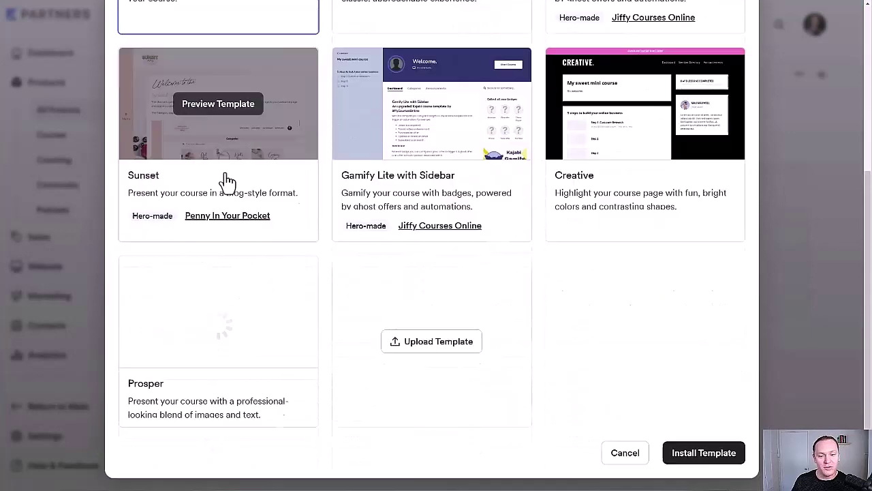
click(701, 456)
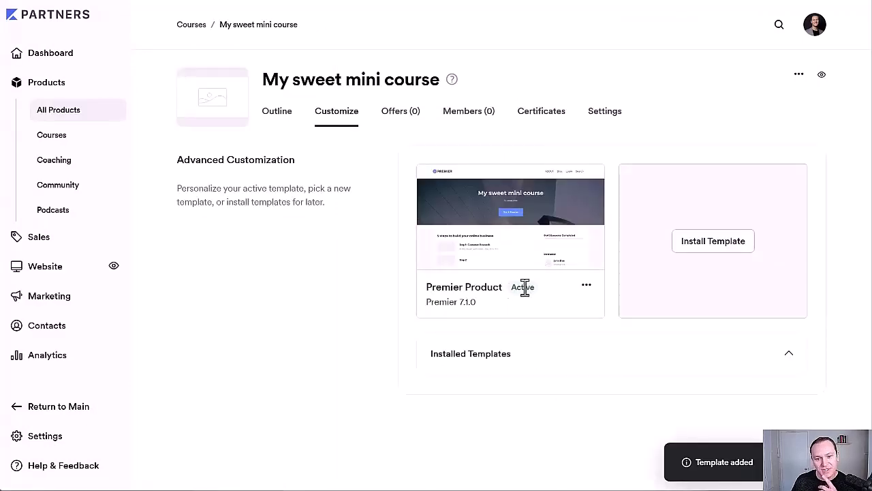
Step: Activate the installed Momentum template in place of Premier Product
click(585, 284)
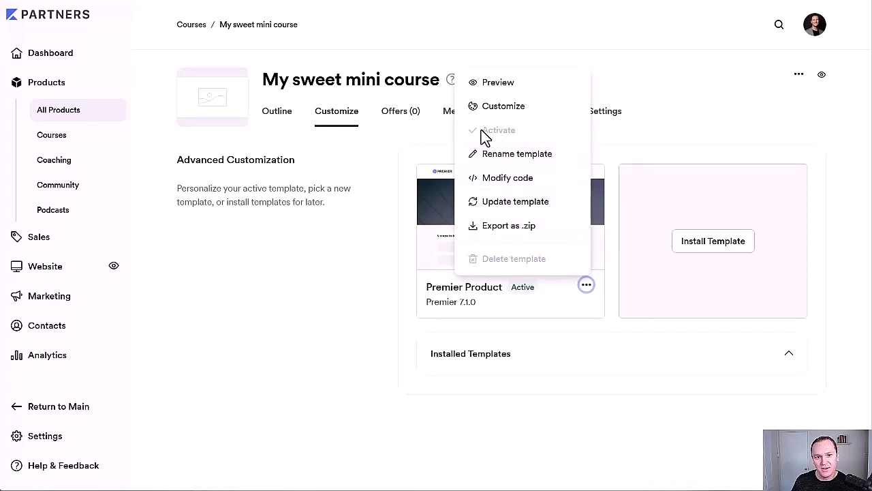
click(392, 229)
click(787, 354)
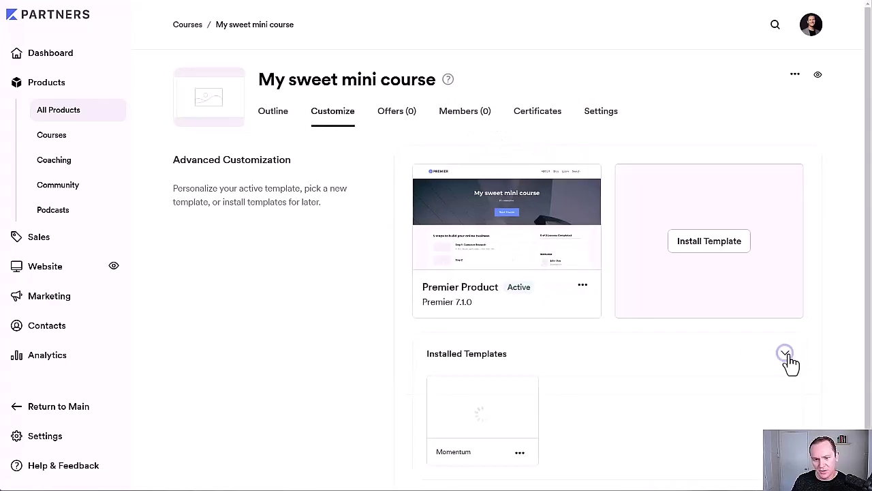
scroll(647, 402, down, 1)
click(521, 413)
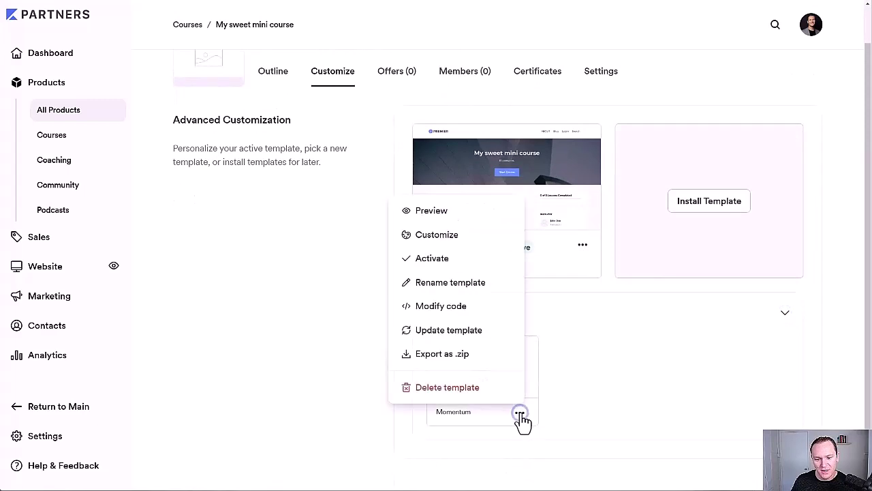
click(443, 262)
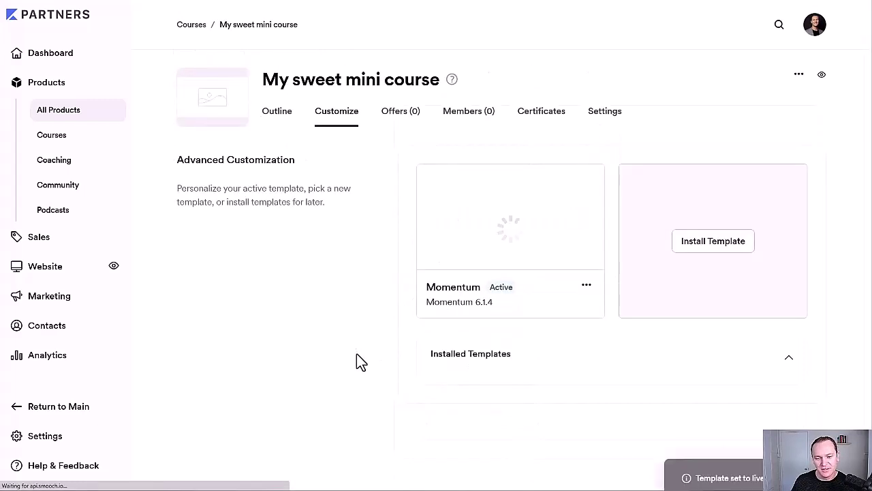
Step: Expand the installed templates and check the options for Premier Product without changing it
click(788, 356)
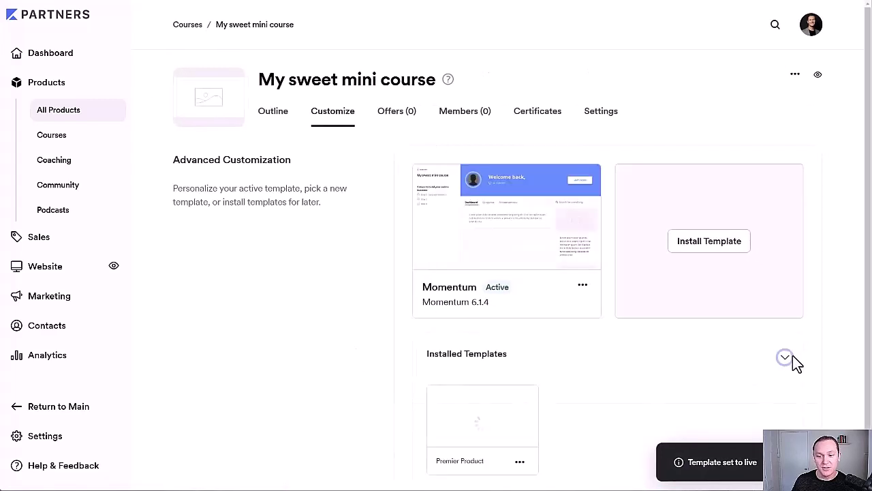
scroll(476, 397, down, 1)
click(519, 413)
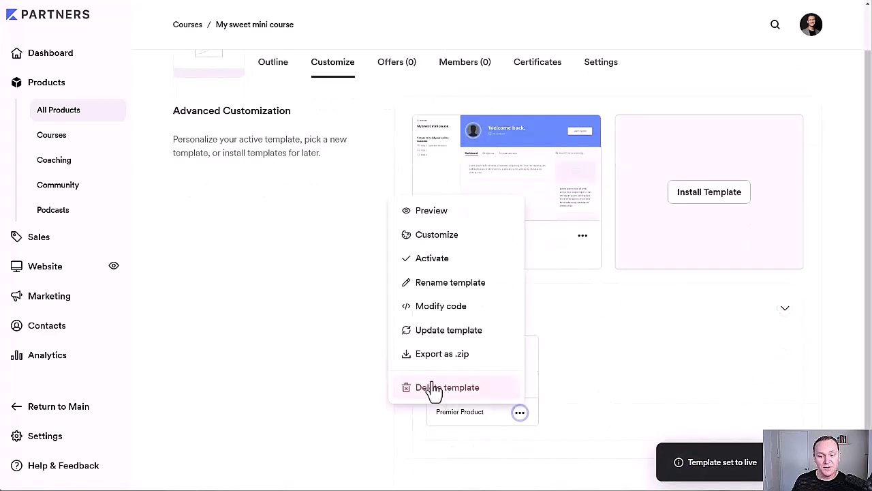
click(293, 353)
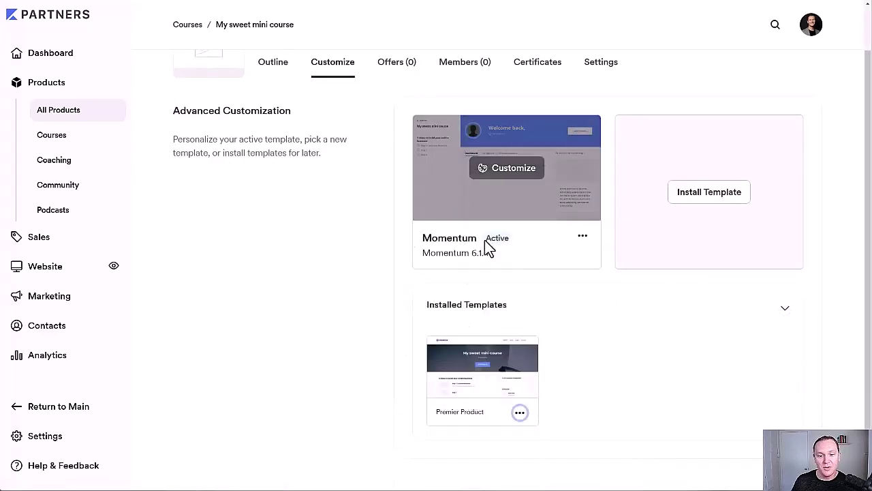
Step: Open the active Momentum template for customizing and inspect the dashboard text block and the Welcome Screen section's settings
click(509, 175)
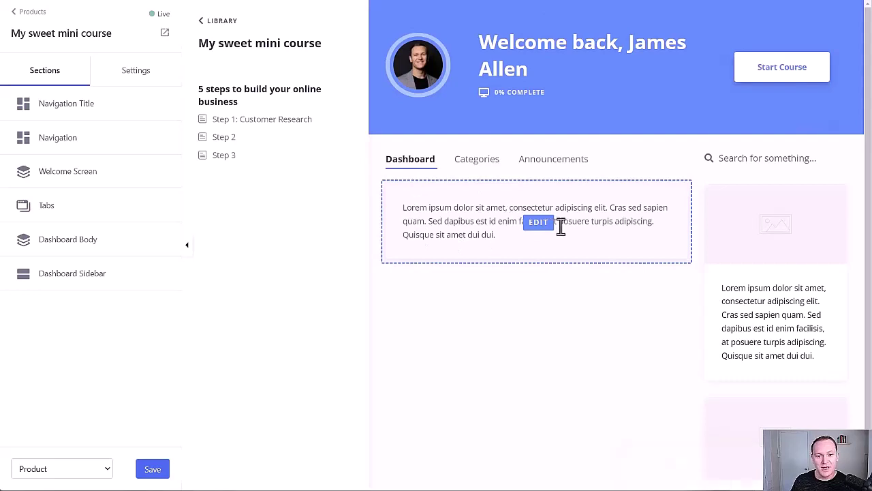
click(539, 223)
triple_click(117, 208)
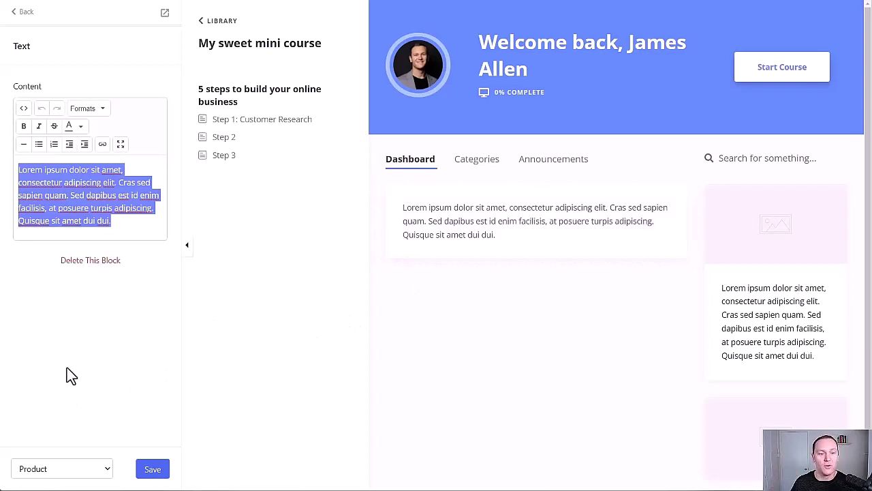
click(27, 14)
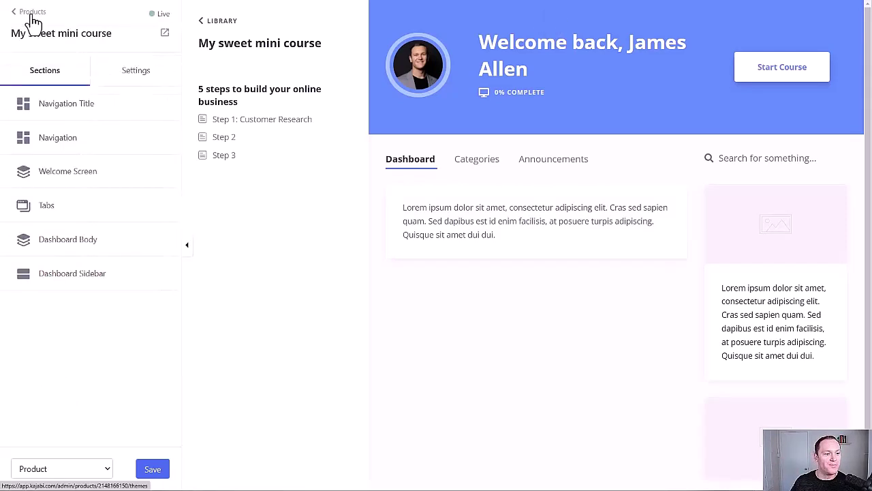
click(85, 179)
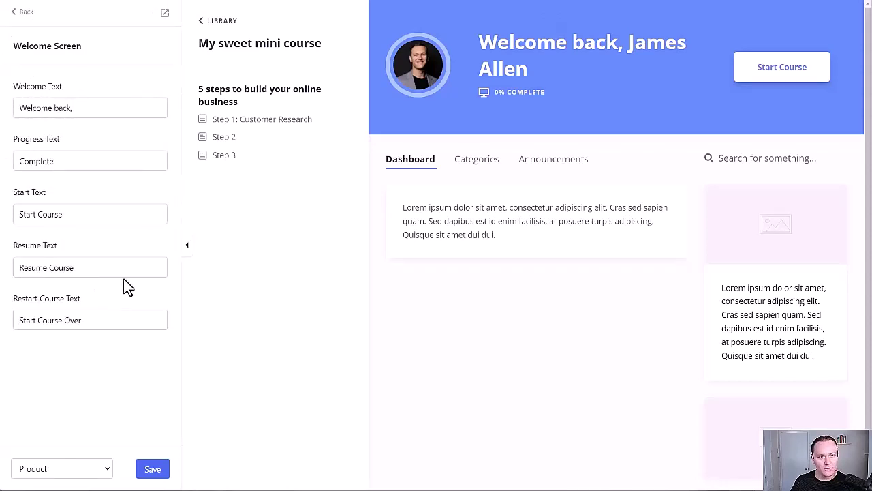
Step: Clear the Announcements text in the Tabs section, keeping only the Dashboard and Categories tabs
click(479, 166)
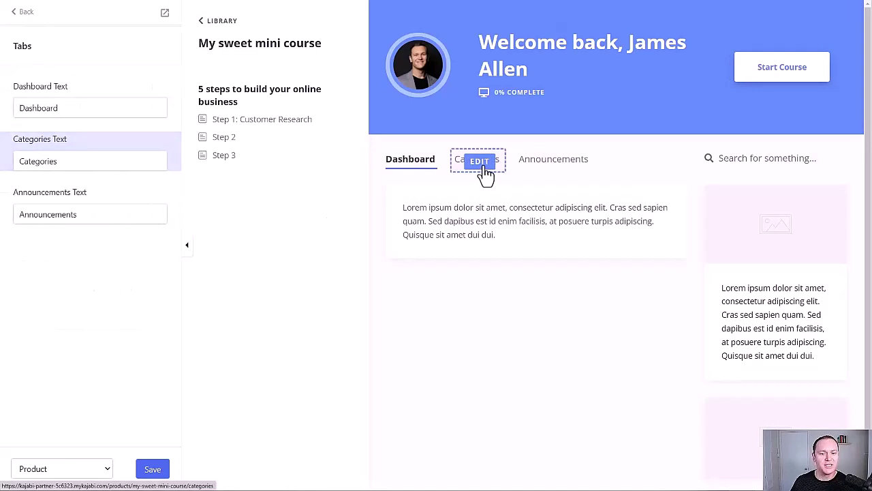
click(537, 166)
double_click(107, 214)
key(BackSpace)
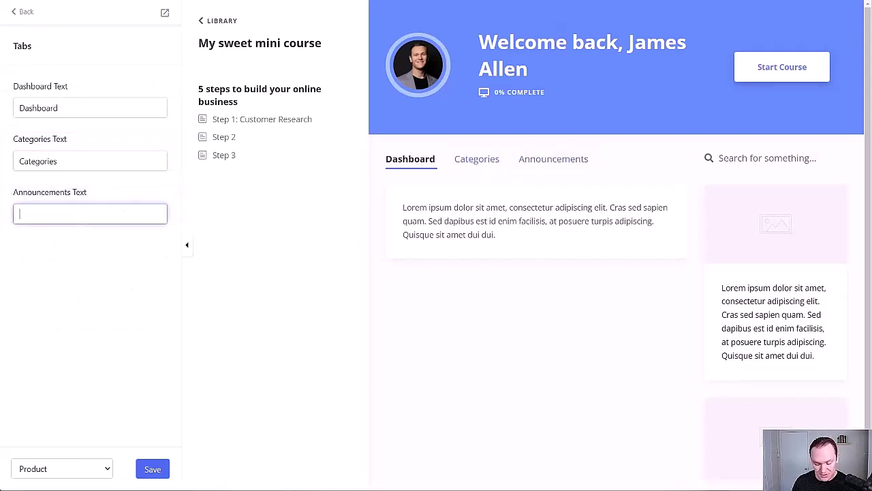
click(78, 288)
click(23, 13)
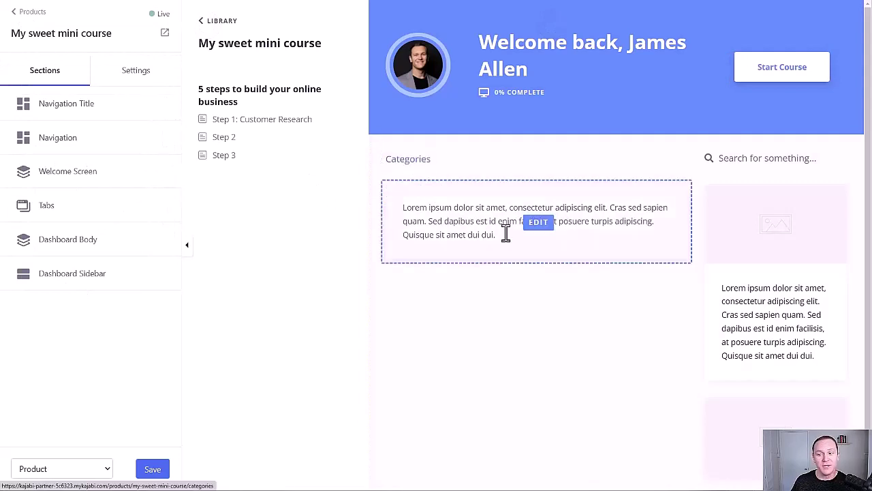
Step: Inspect the dashboard sidebar card's image sources and its image action choices without changing them
scroll(789, 226, down, 1)
click(784, 225)
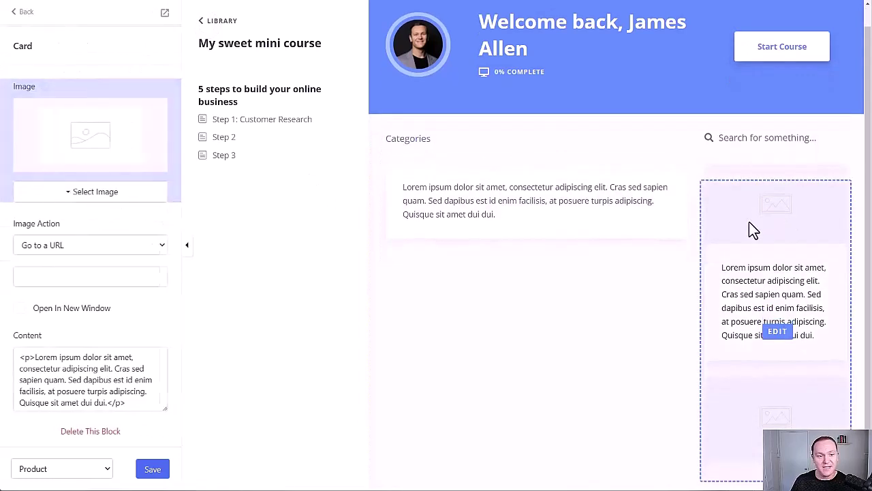
click(58, 196)
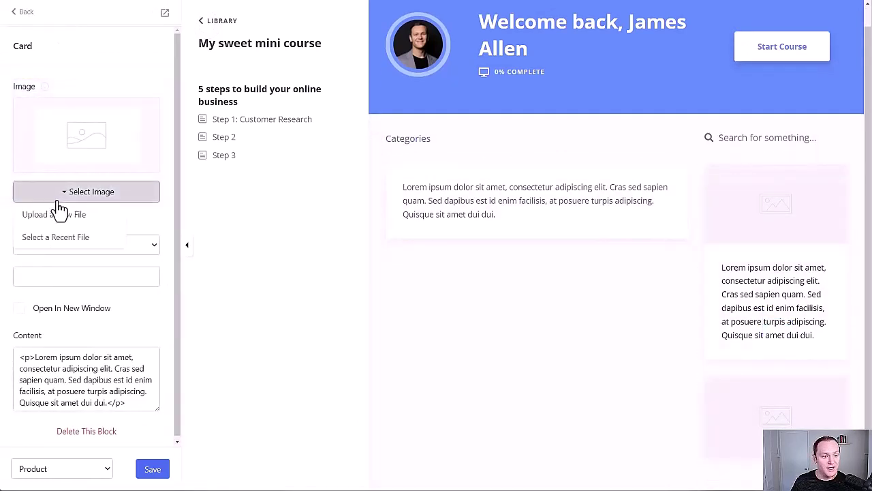
click(74, 278)
click(108, 246)
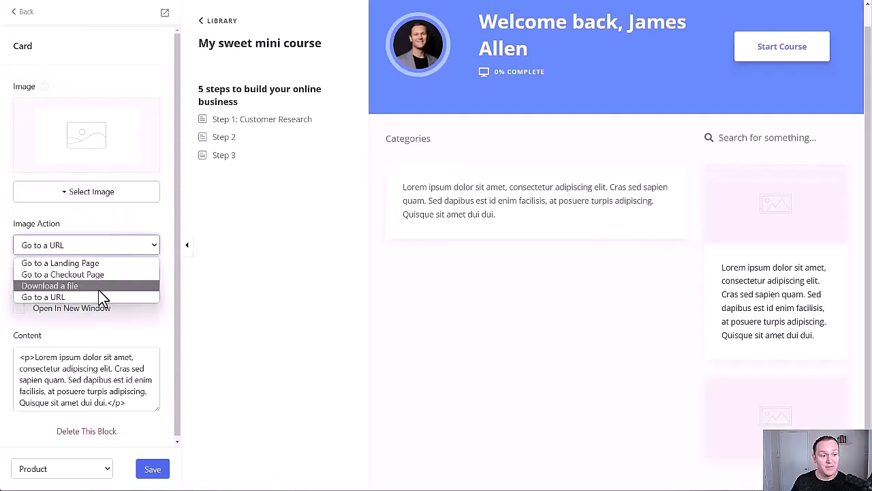
click(121, 225)
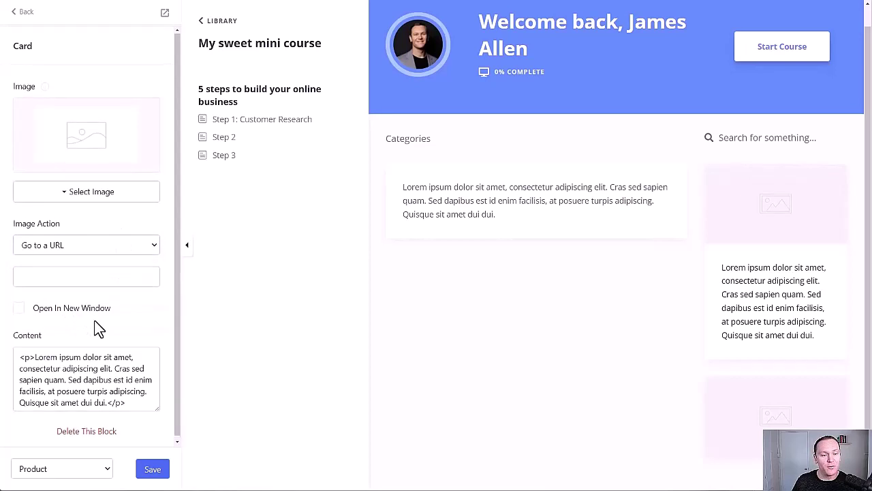
click(21, 13)
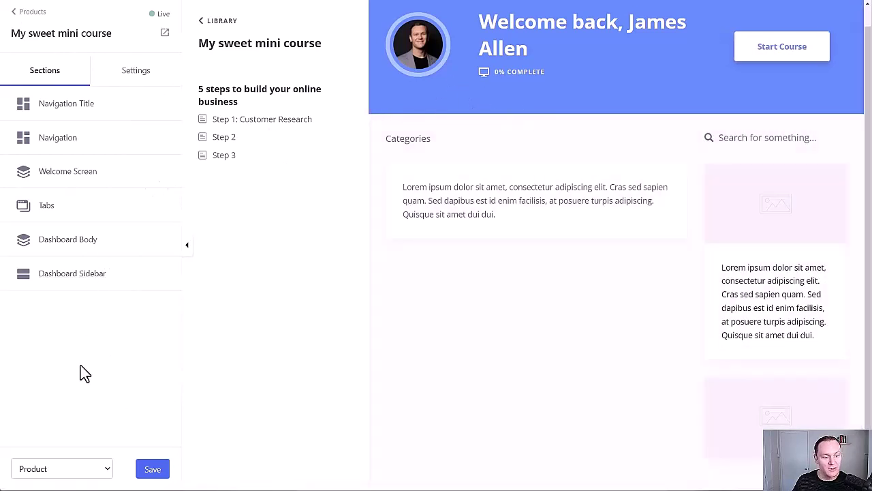
Step: Set the template's base font to Amaranth and its heading font to Abril Fatface, and save the changes
click(126, 80)
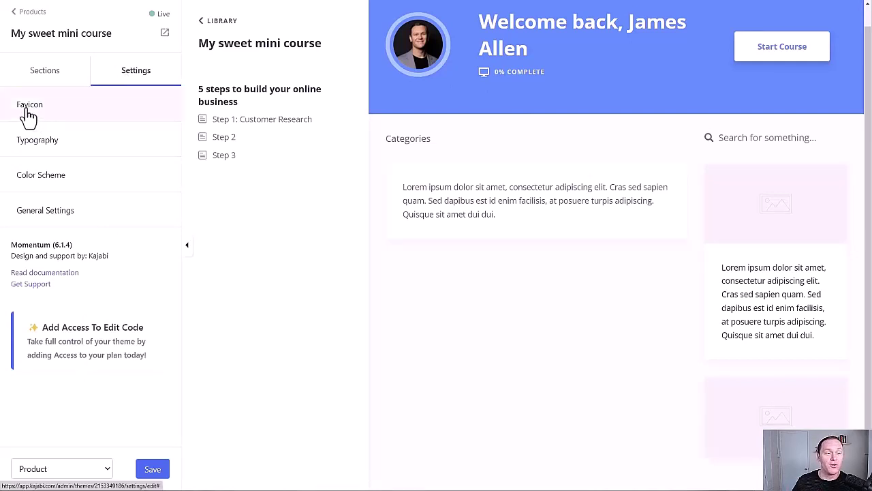
click(24, 146)
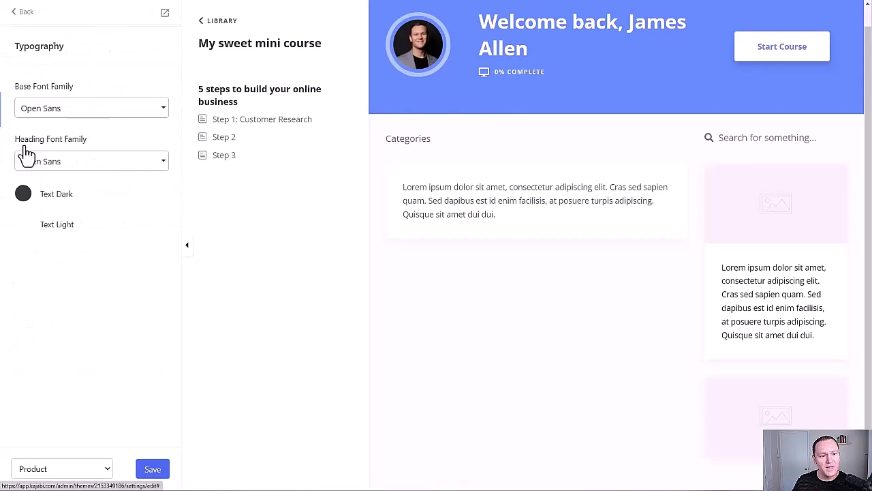
click(75, 110)
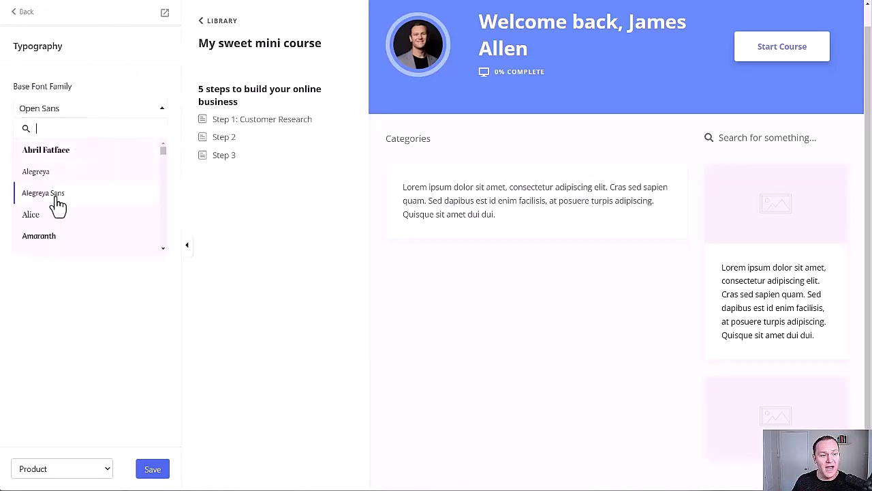
click(52, 238)
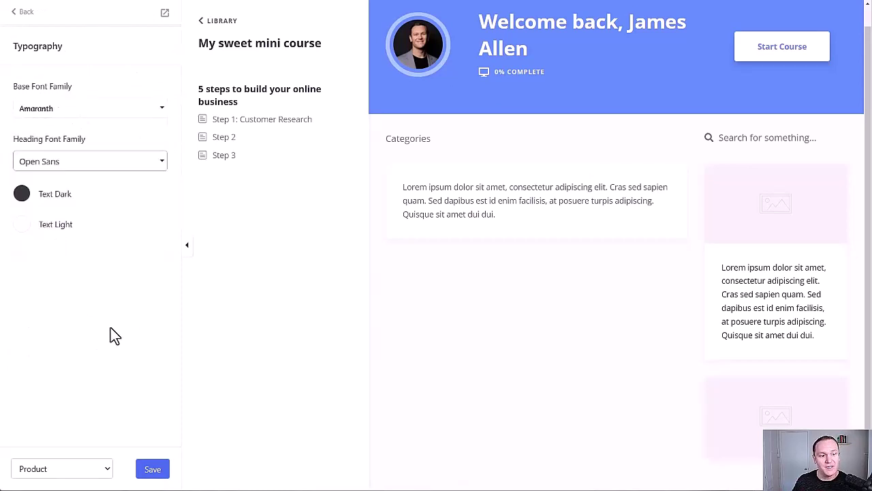
click(109, 163)
click(86, 202)
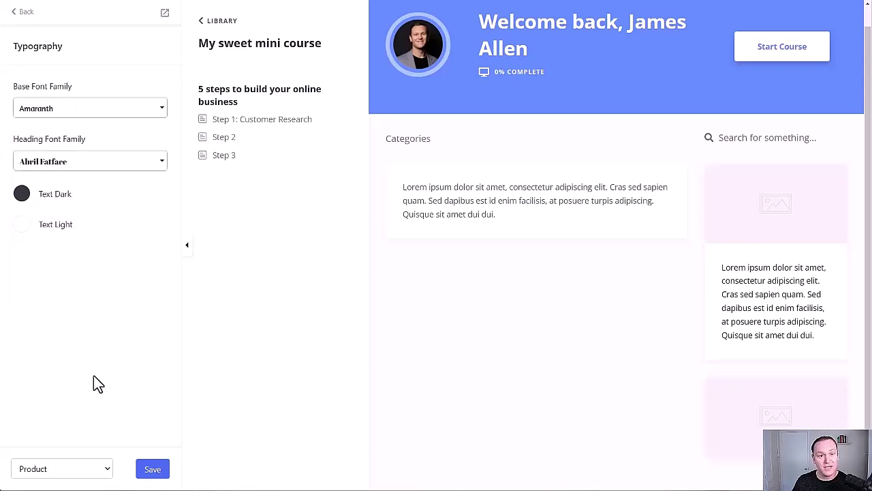
click(152, 468)
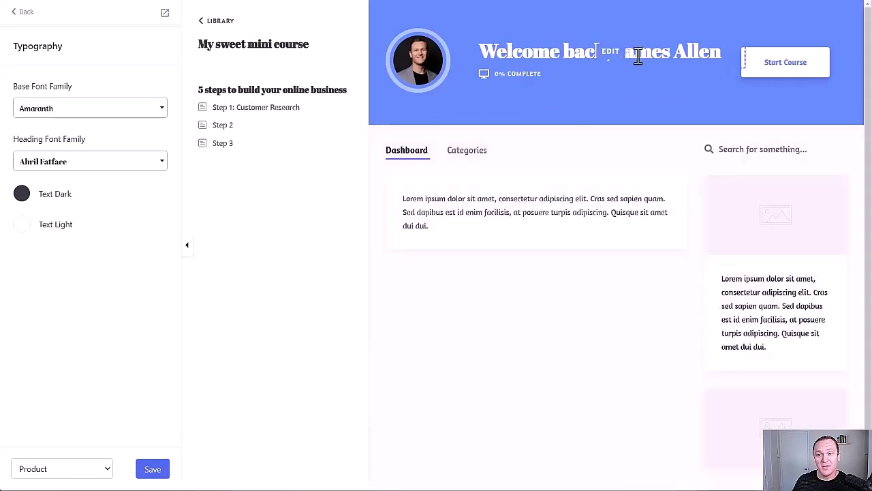
click(13, 12)
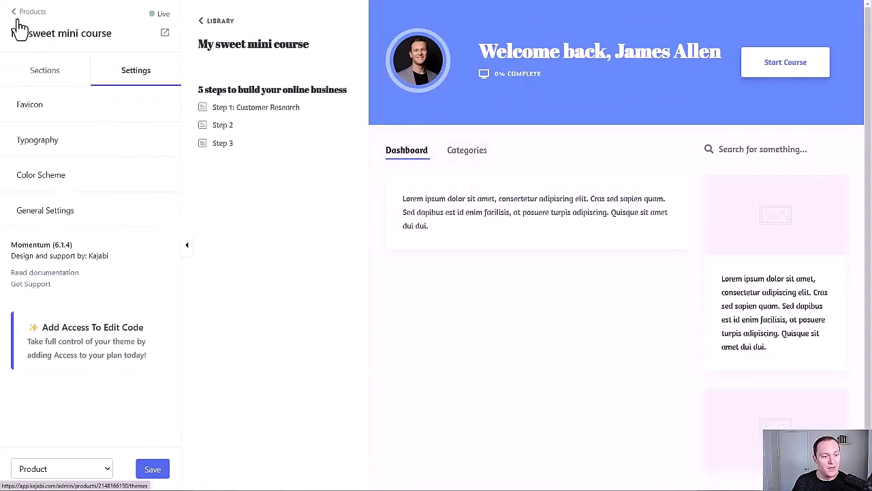
Step: Review the template's General Settings for visibility, pagination and comments
click(40, 213)
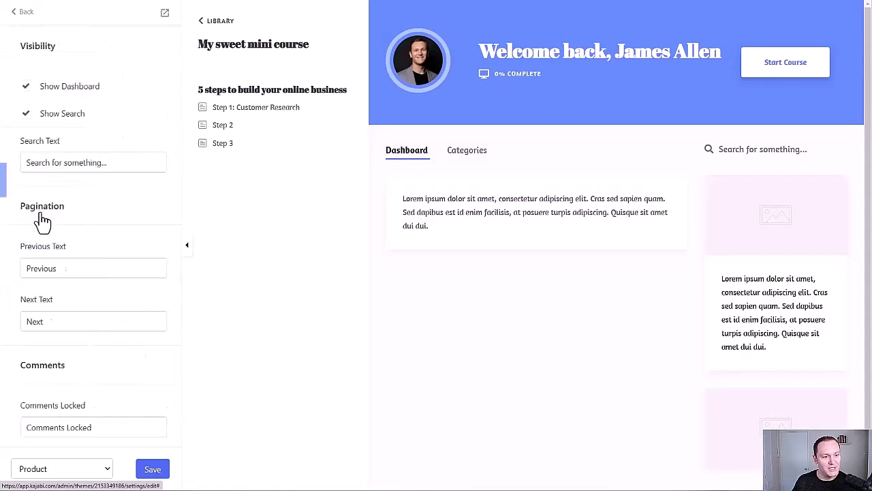
scroll(45, 220, down, 6)
scroll(65, 262, up, 6)
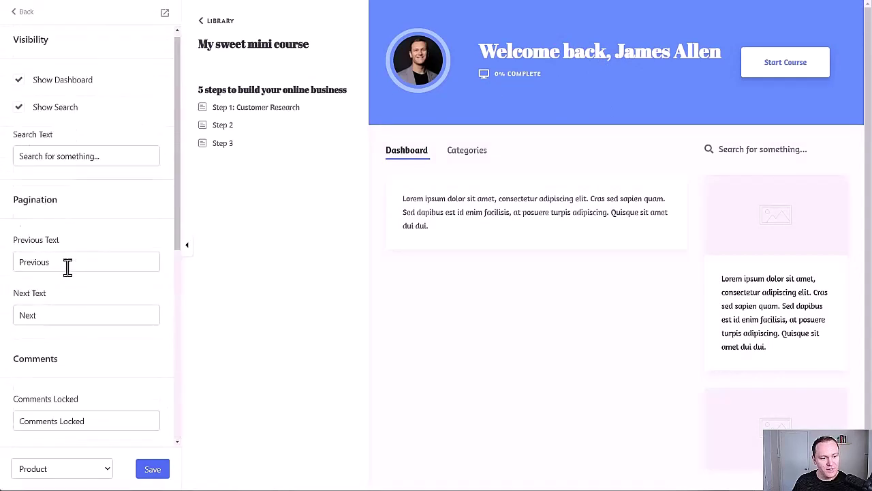
scroll(24, 63, down, 1)
click(19, 11)
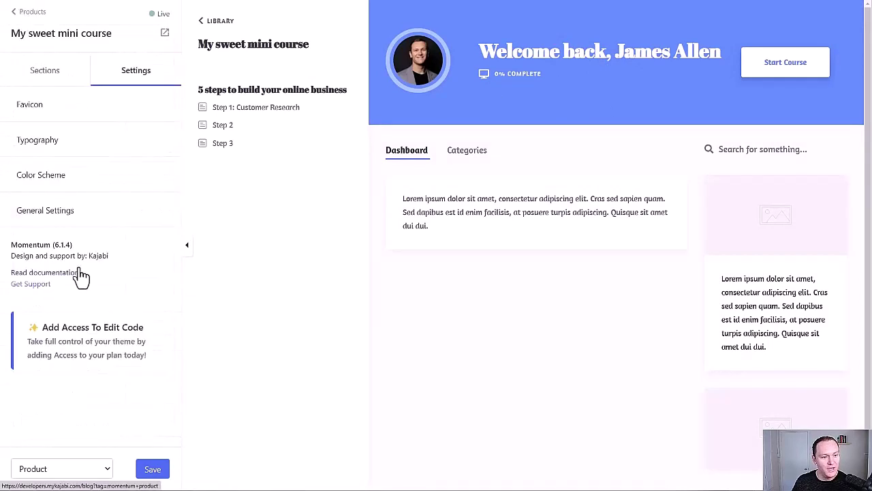
Step: Look through the settings of the Navigation and Dashboard Sidebar sections
click(48, 73)
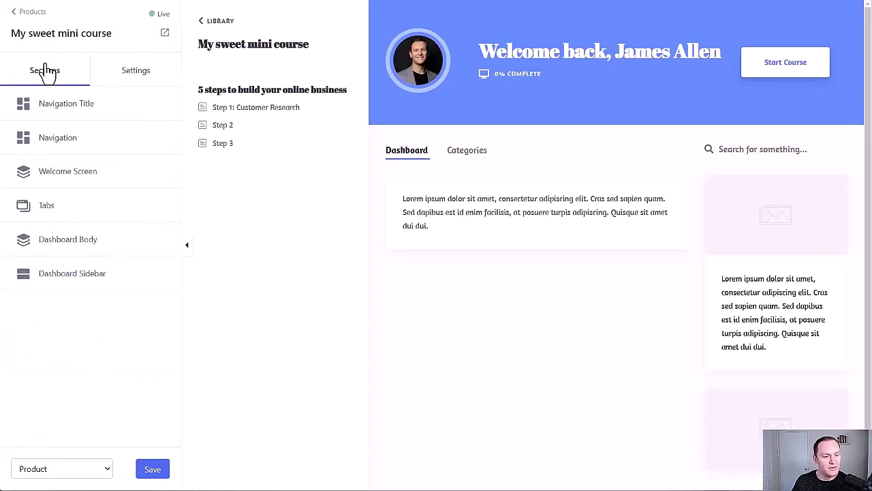
click(63, 141)
click(20, 13)
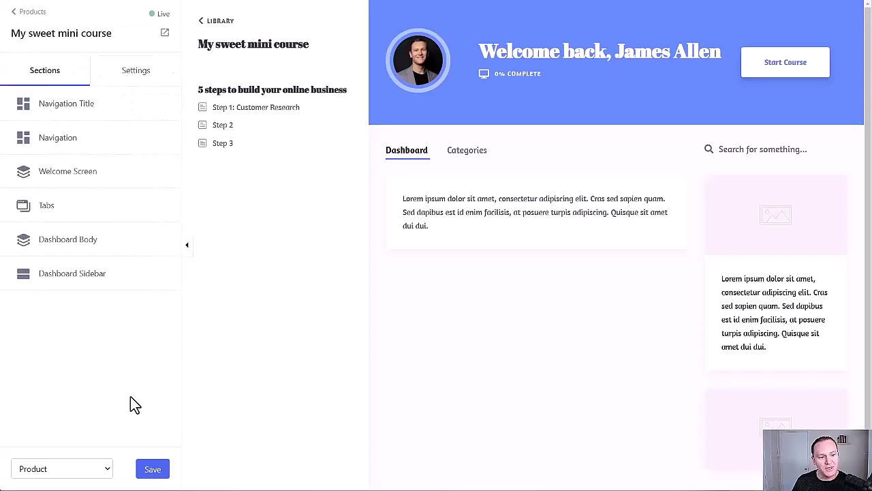
click(71, 275)
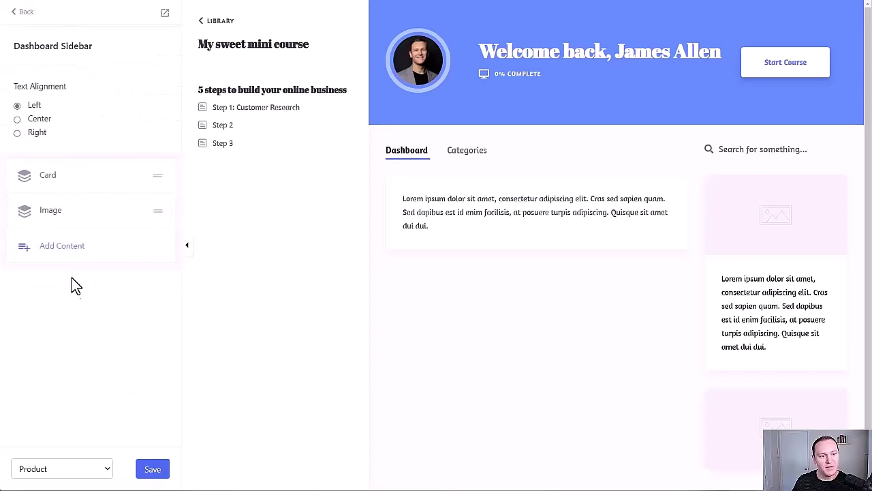
click(20, 12)
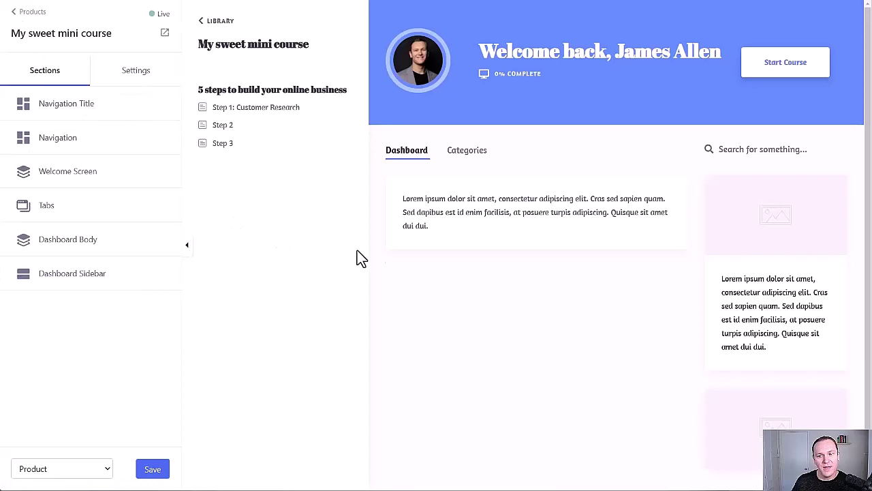
Step: Leave the template editor and review the course's outline and its customization page
click(40, 13)
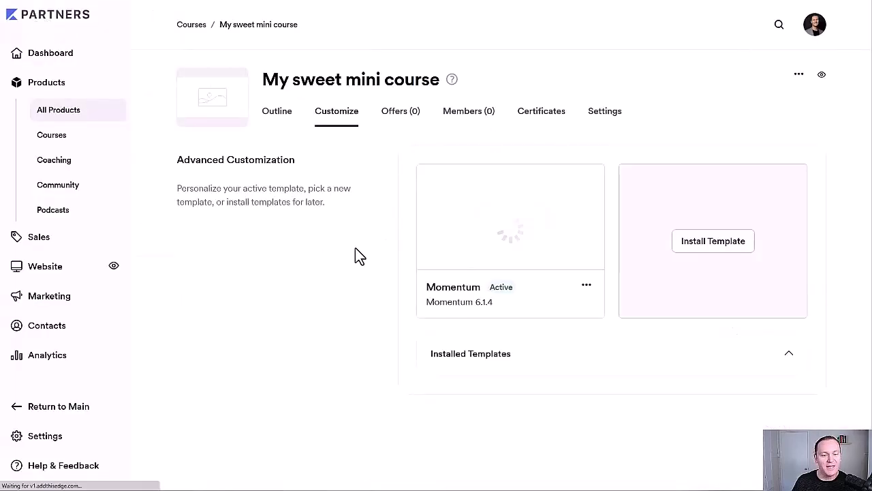
click(279, 116)
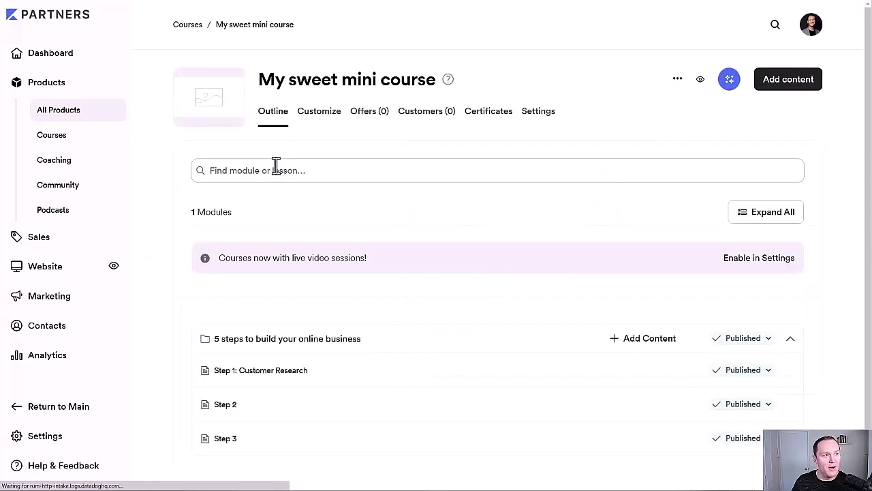
click(332, 117)
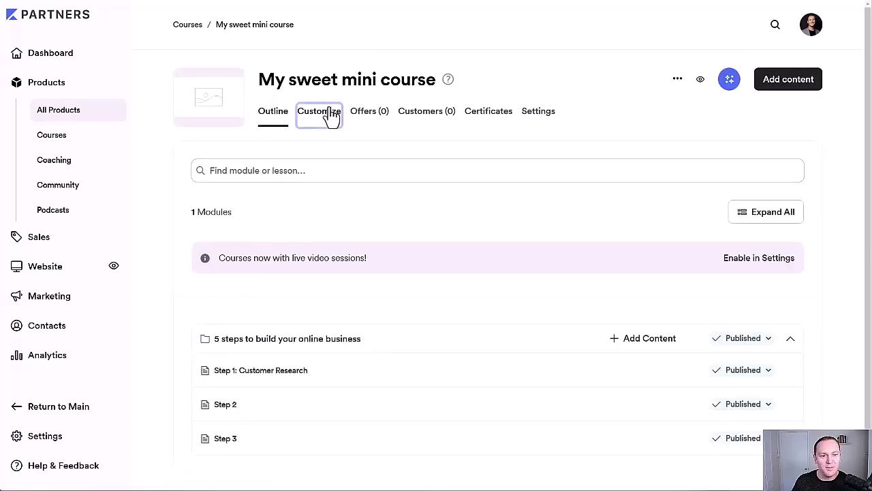
mouse_move(543, 202)
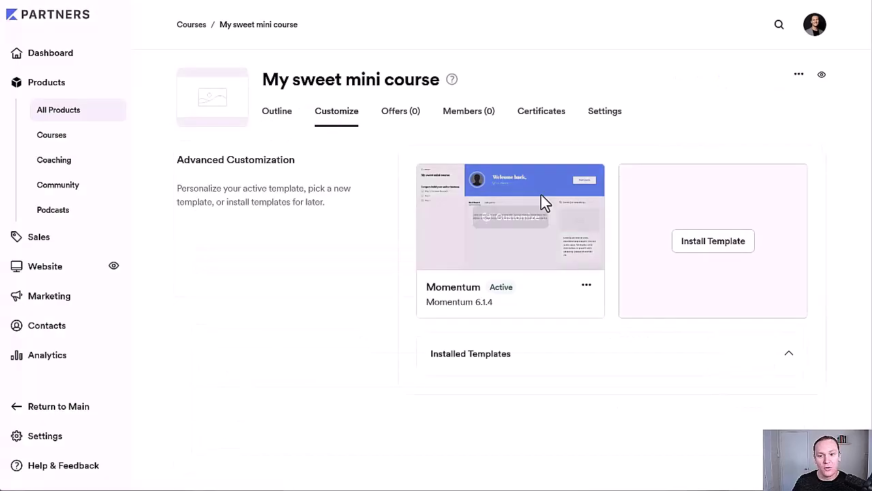
Step: Start a new offer for the course and title it "My sweet mini course"
click(402, 117)
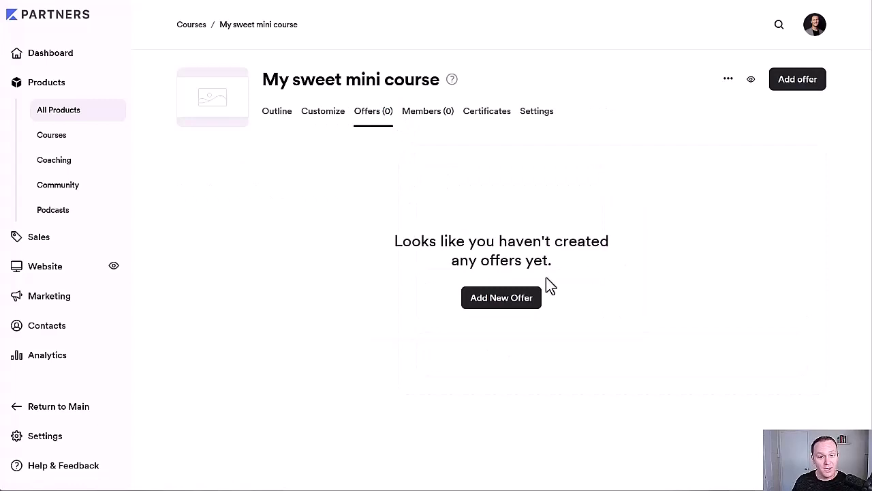
click(490, 302)
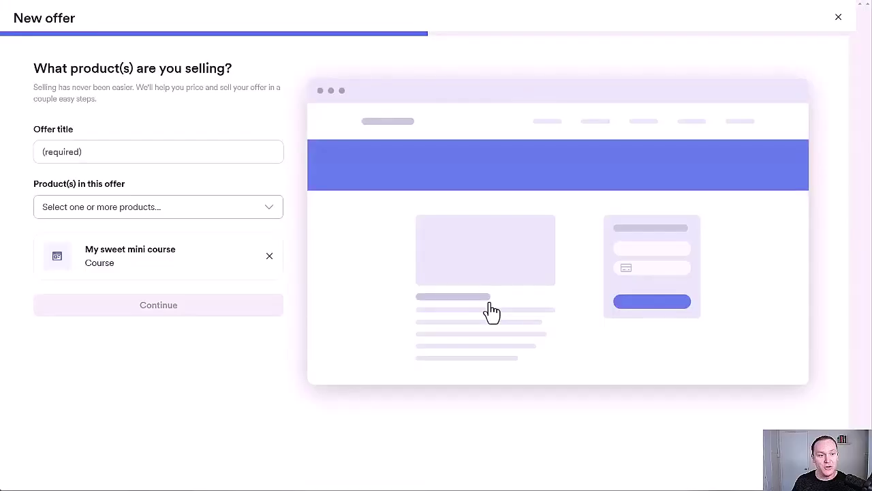
click(137, 153)
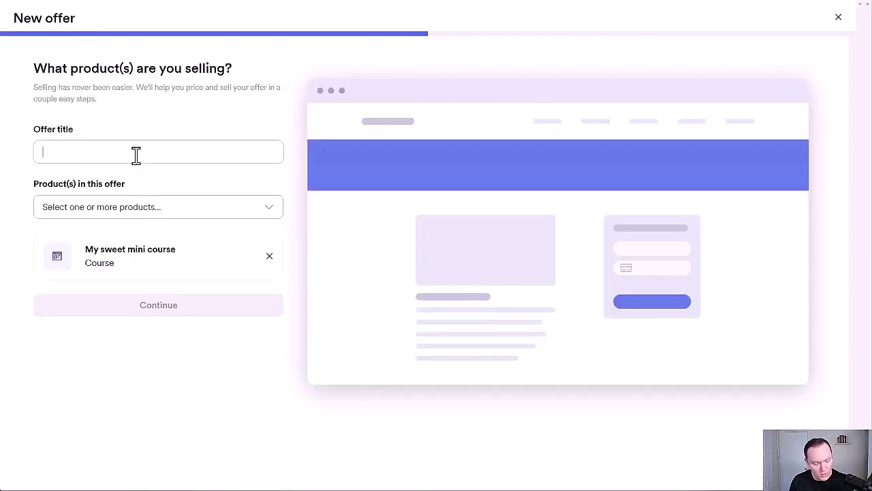
text(My )
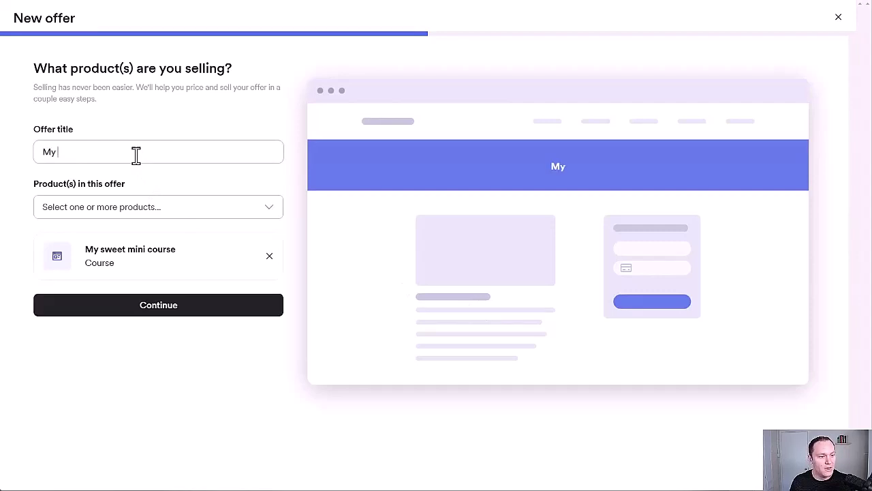
text(sweet mini course)
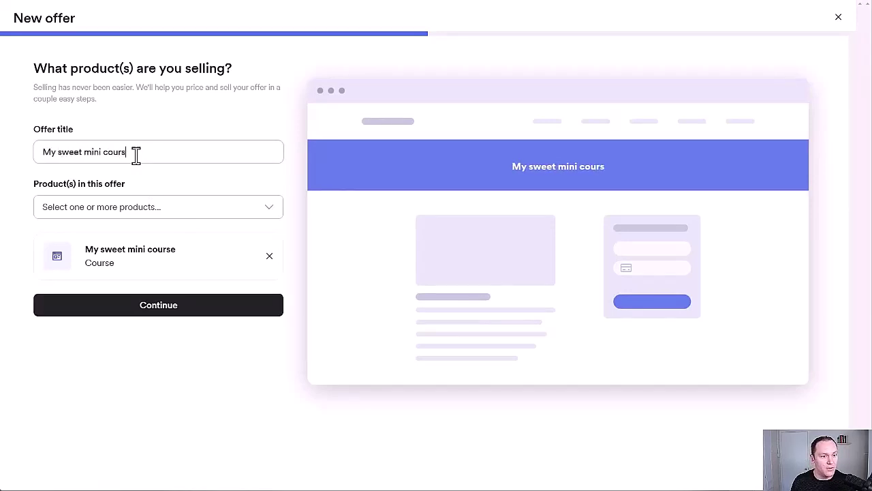
Step: Check which products are available and selected for the offer
click(123, 215)
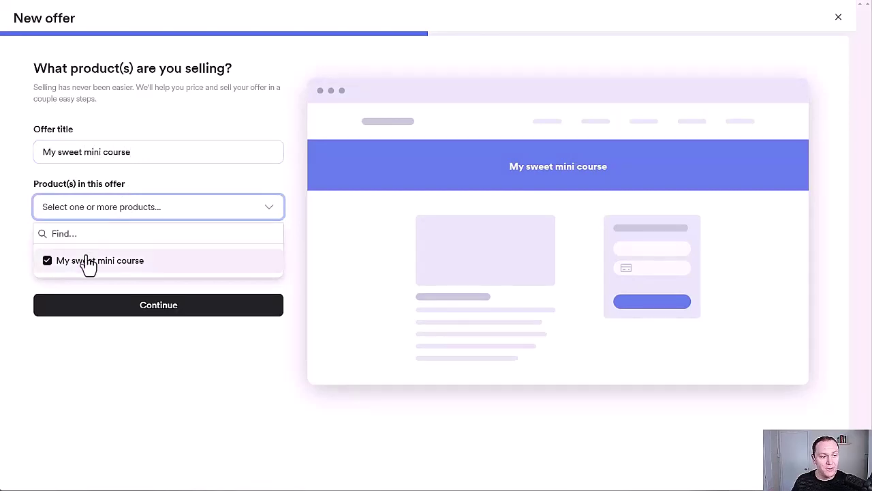
click(178, 189)
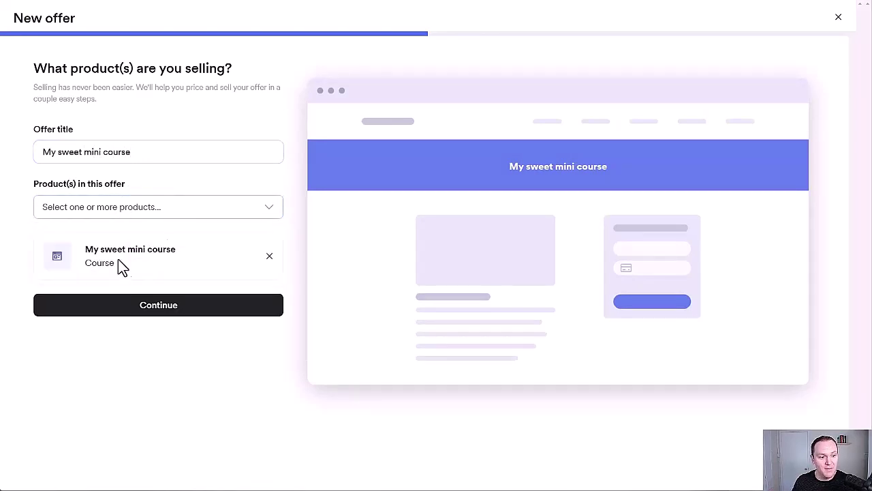
click(268, 217)
click(230, 179)
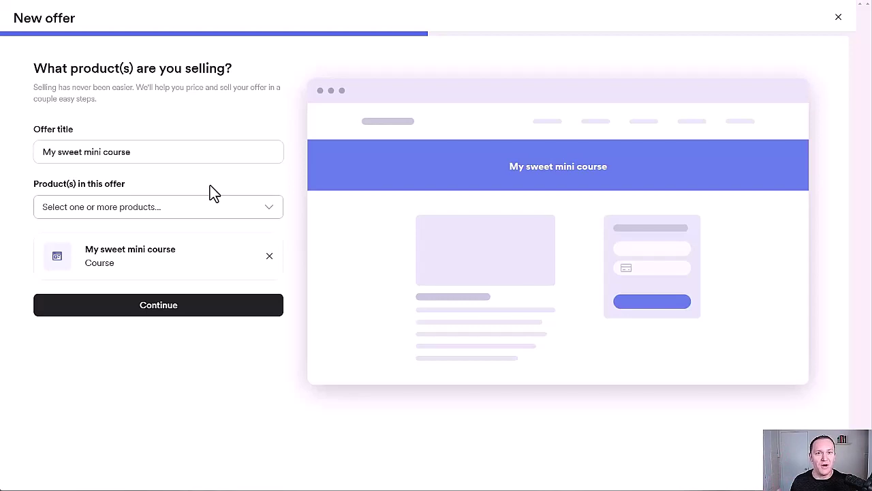
click(202, 210)
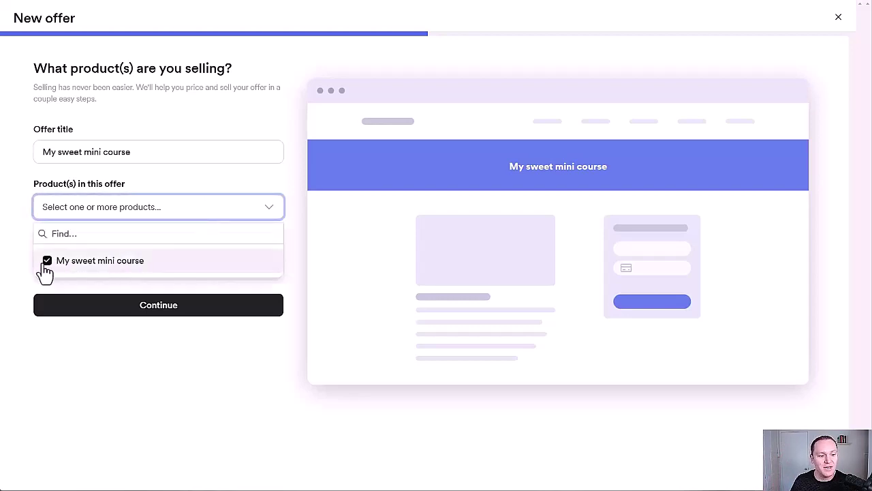
click(19, 229)
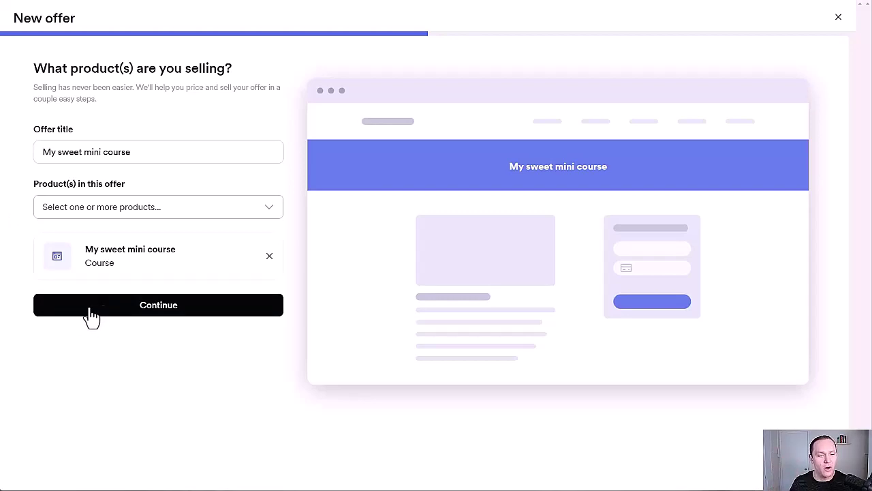
click(205, 209)
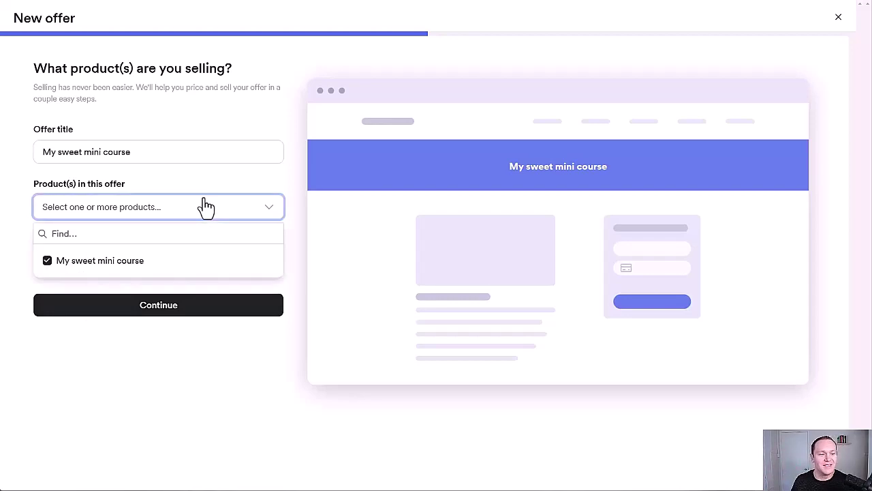
click(213, 180)
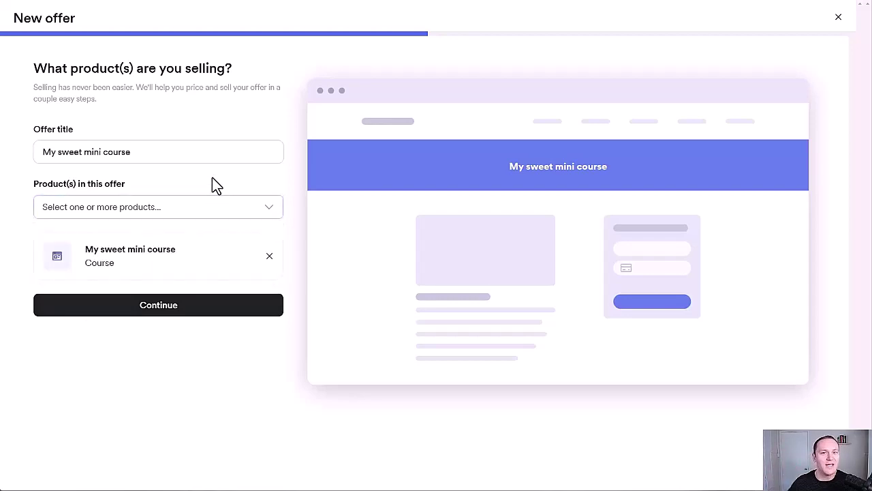
Step: Price the offer as free and finish creating it
click(171, 310)
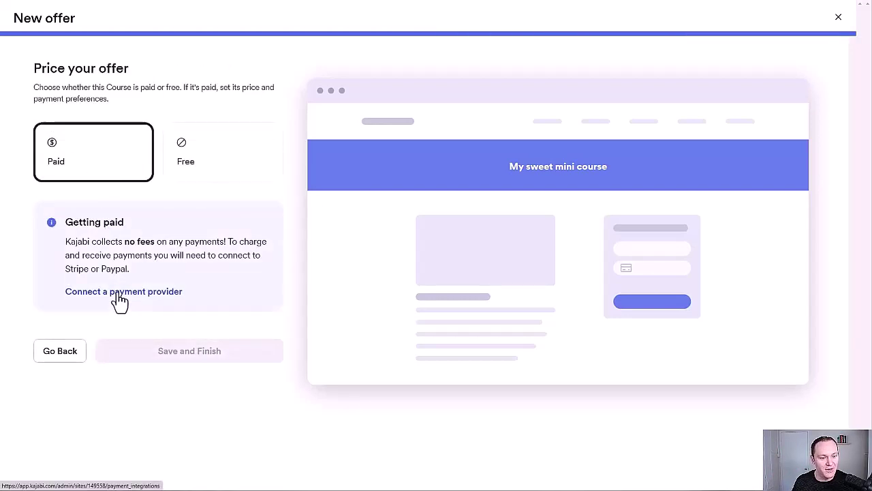
click(204, 153)
click(154, 213)
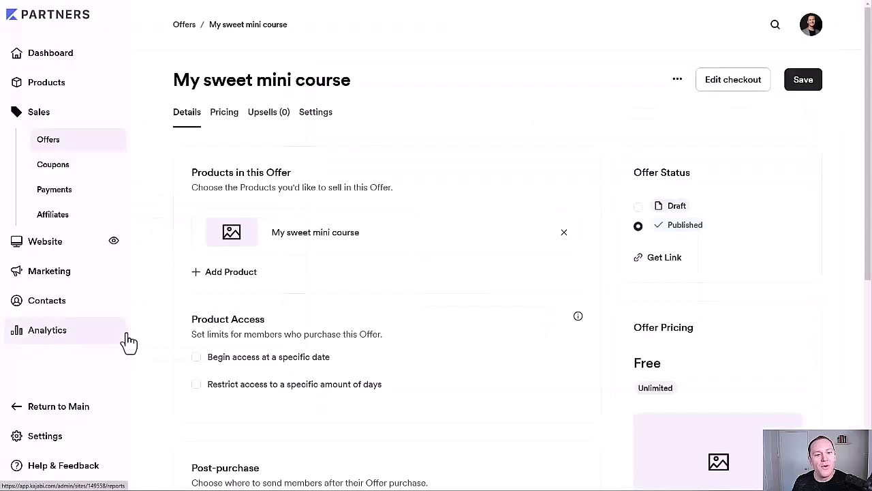
Step: Review the offer's details, including its products, access limits, post-purchase destination and post-purchase email
scroll(156, 327, down, 4)
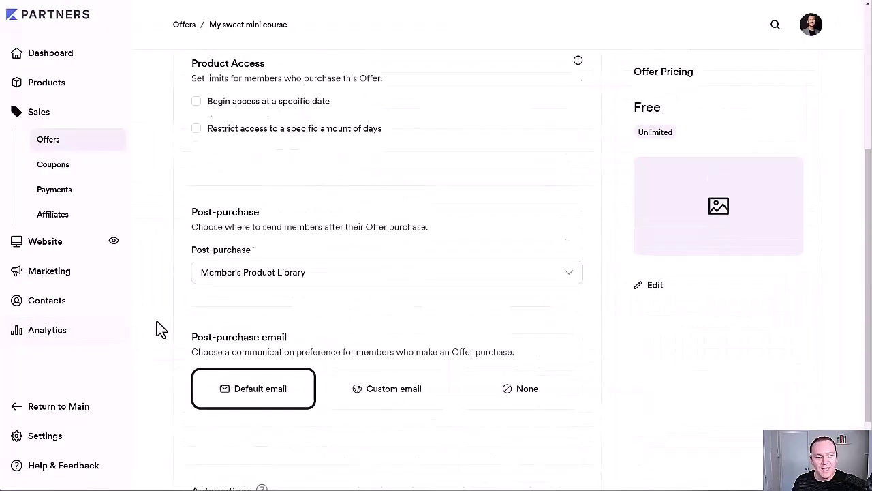
scroll(157, 322, up, 4)
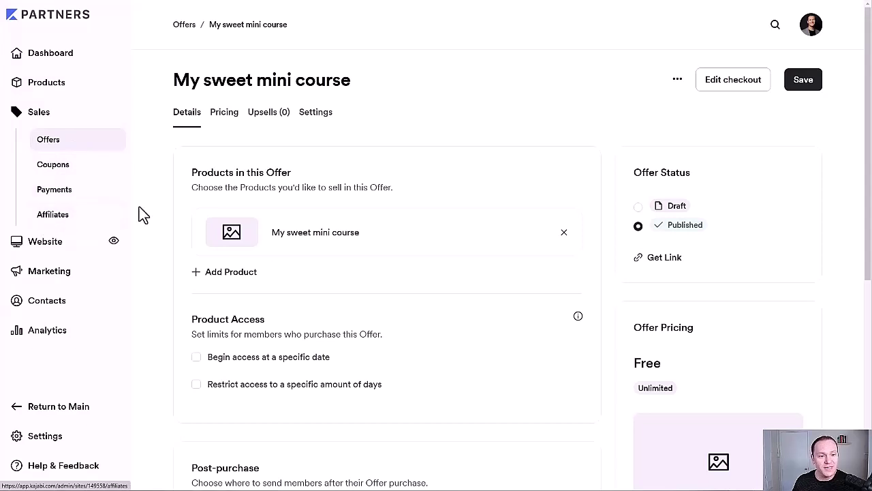
scroll(169, 213, down, 1)
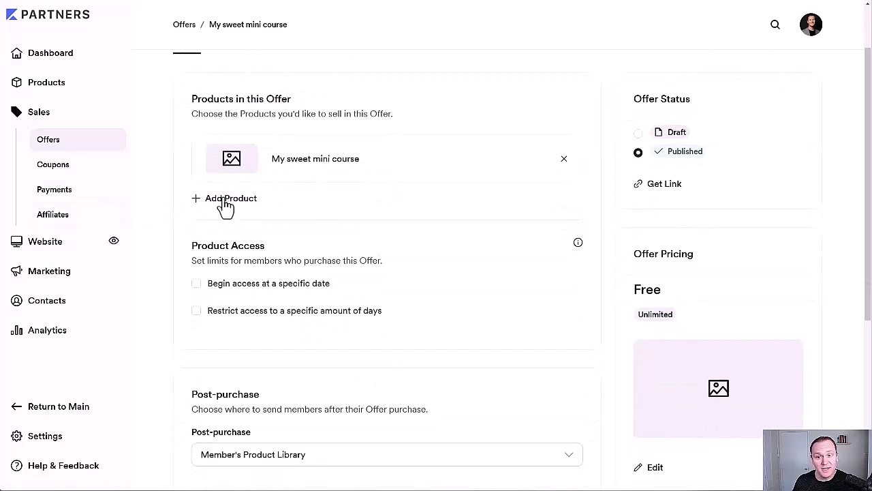
scroll(130, 191, up, 1)
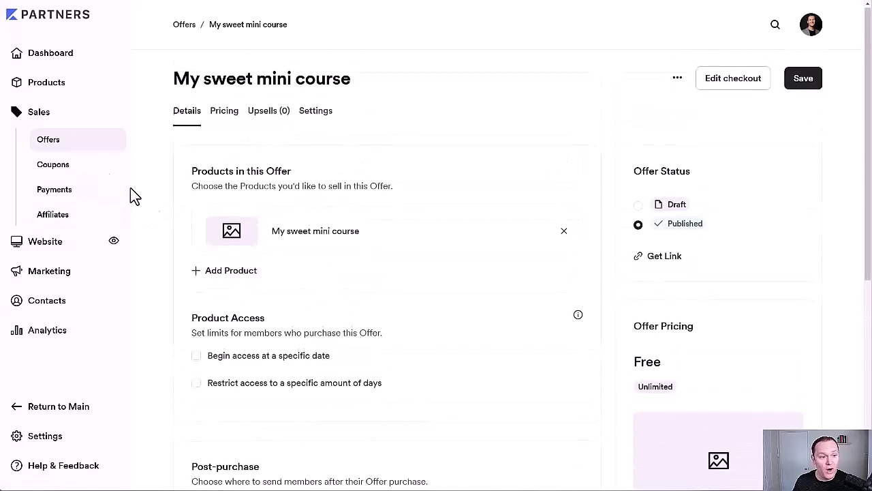
Step: Go to the offer's pricing settings and check the available payment types
click(220, 120)
scroll(143, 150, down, 2)
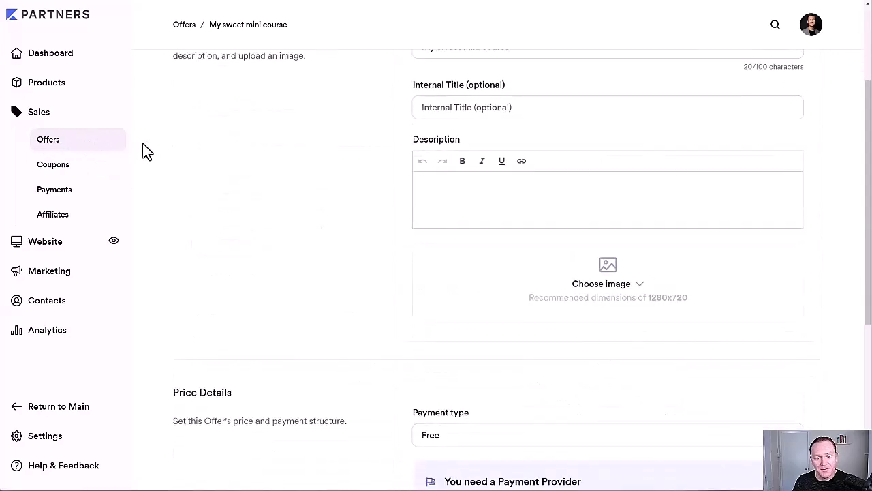
scroll(143, 149, down, 5)
click(553, 127)
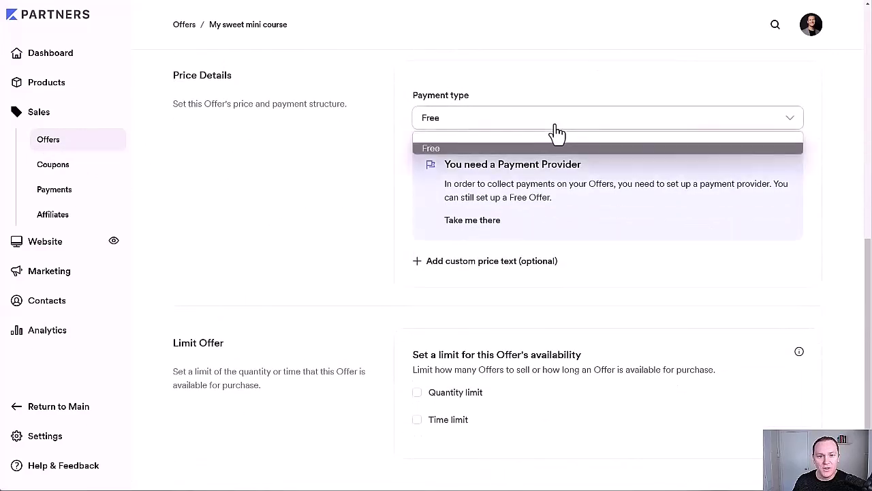
click(280, 156)
click(429, 121)
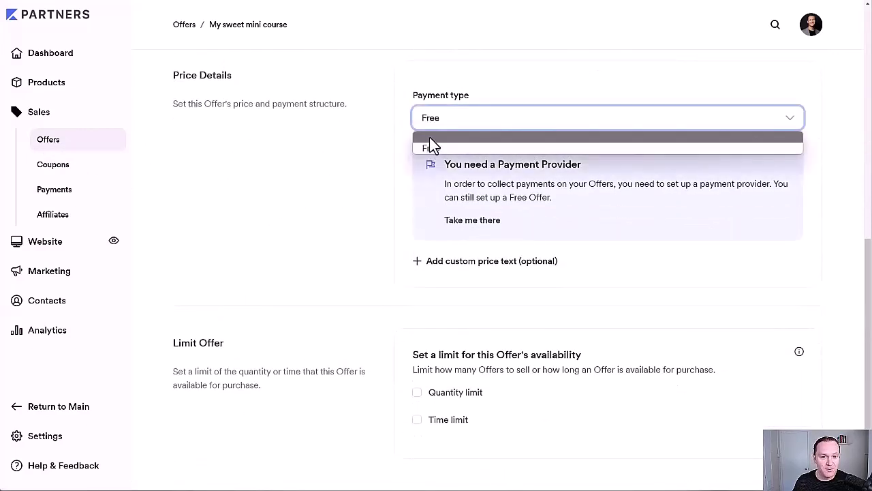
click(431, 146)
Step: Show the optional custom price text field and review the price details and offer limits
click(417, 260)
scroll(423, 153, down, 1)
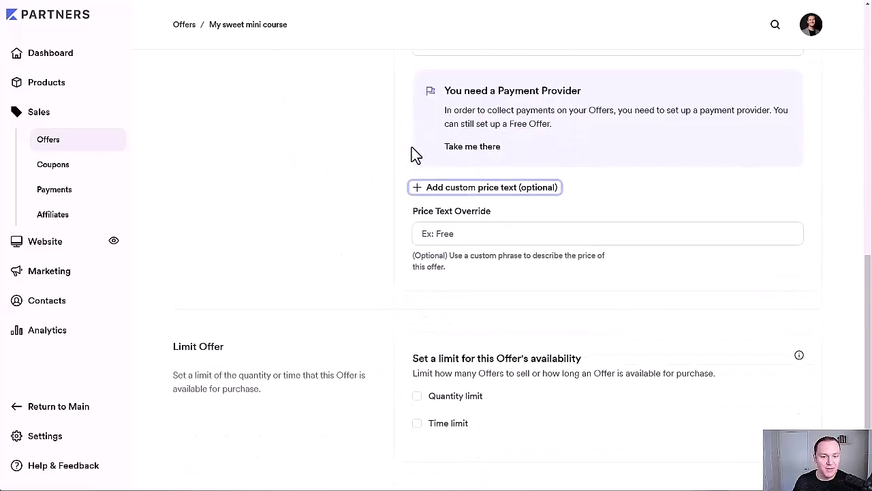
scroll(334, 191, up, 3)
scroll(335, 190, down, 2)
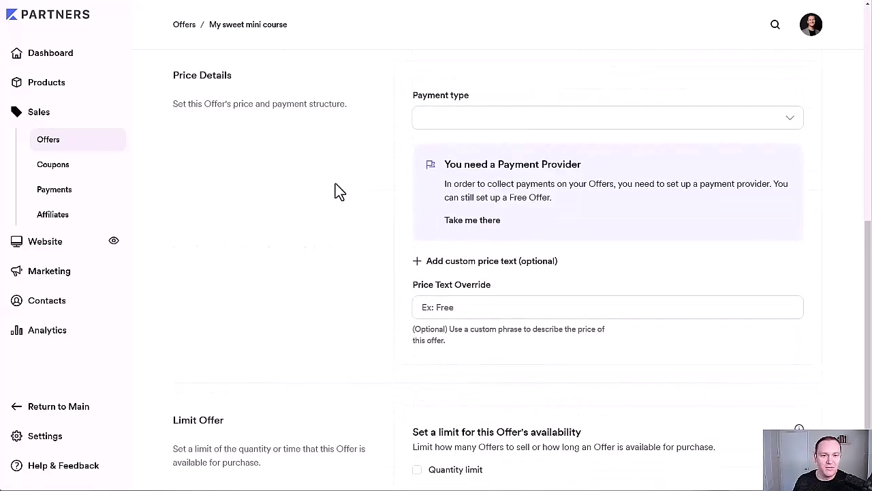
scroll(363, 291, down, 1)
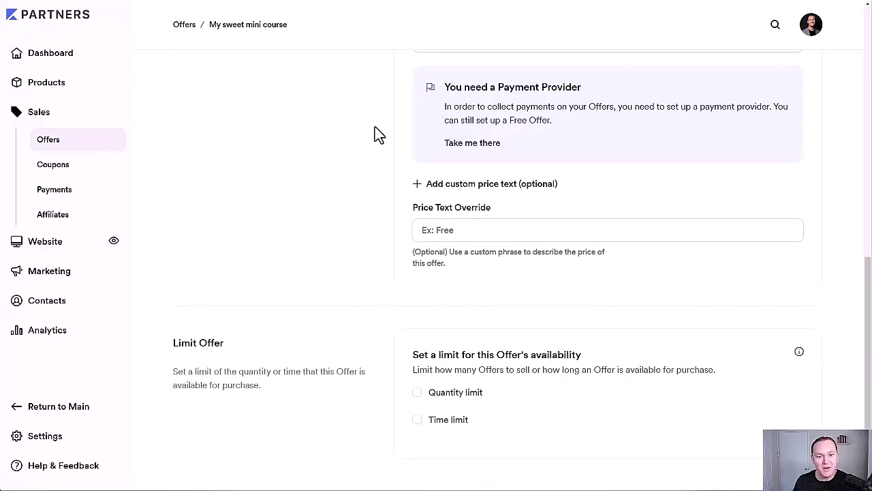
scroll(346, 194, up, 1)
scroll(346, 193, down, 1)
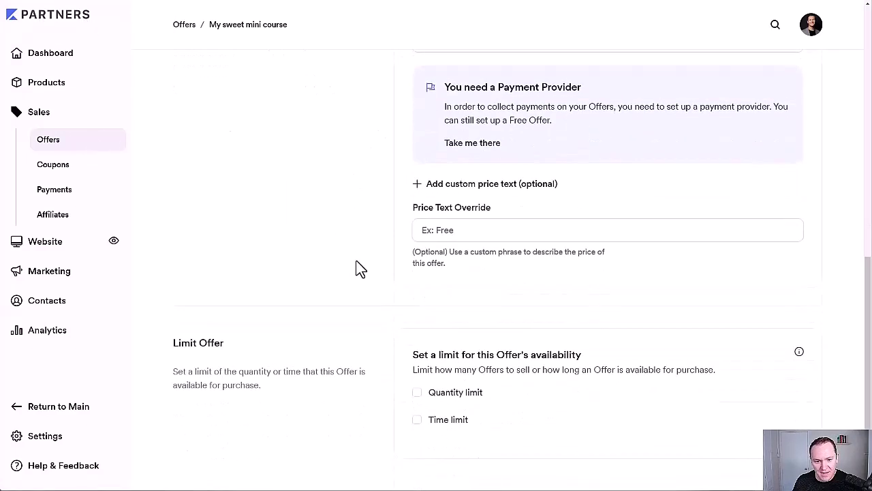
Step: Try out the offer's time limit and quantity limit, switching each one on and off again
click(416, 421)
scroll(326, 228, down, 3)
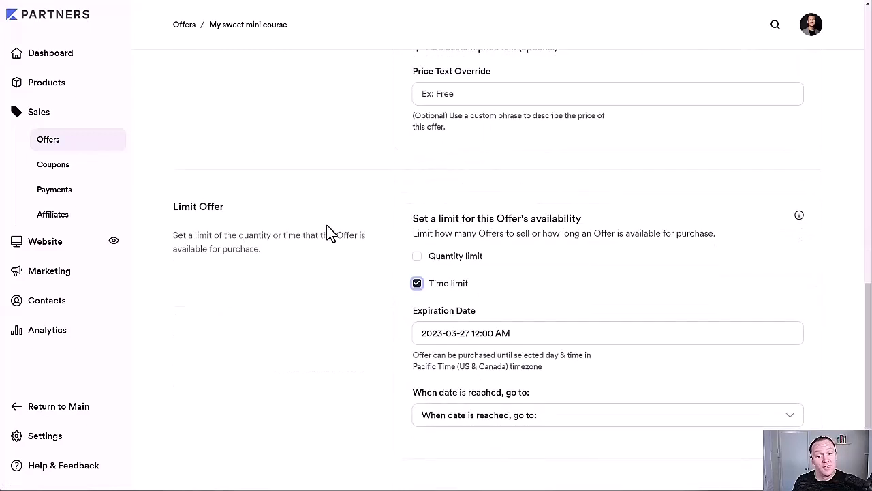
click(417, 284)
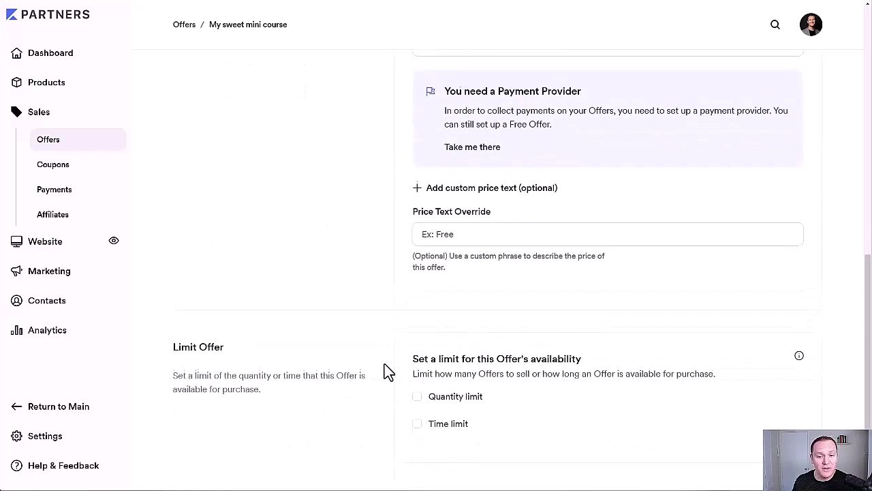
click(417, 393)
scroll(381, 402, down, 2)
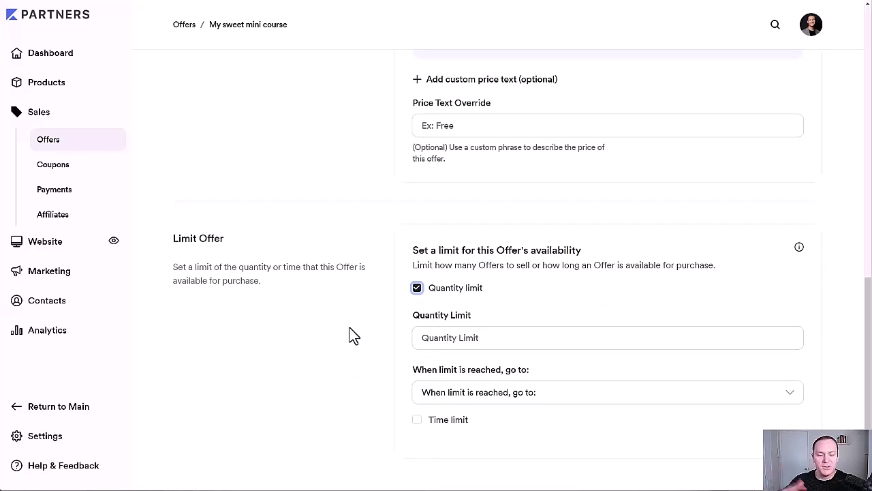
click(417, 289)
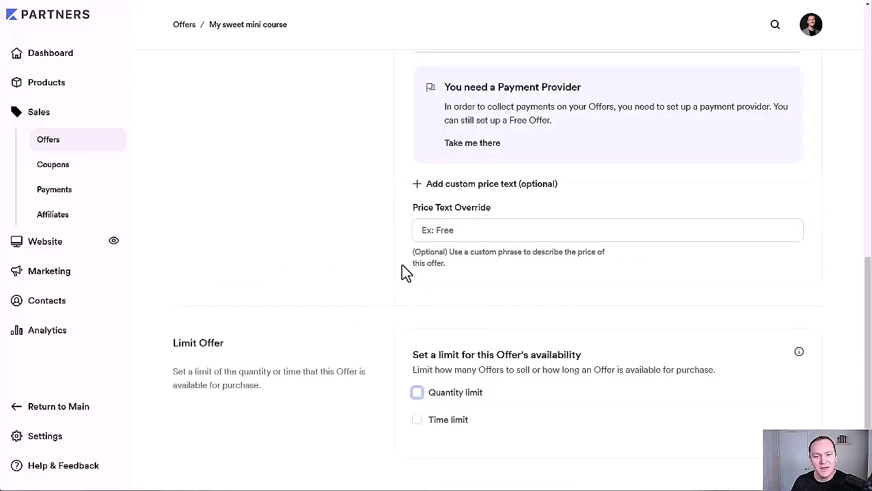
Step: Try "Mini course 12" as the offer's internal title and clear the field again
scroll(403, 272, up, 3)
scroll(393, 302, down, 1)
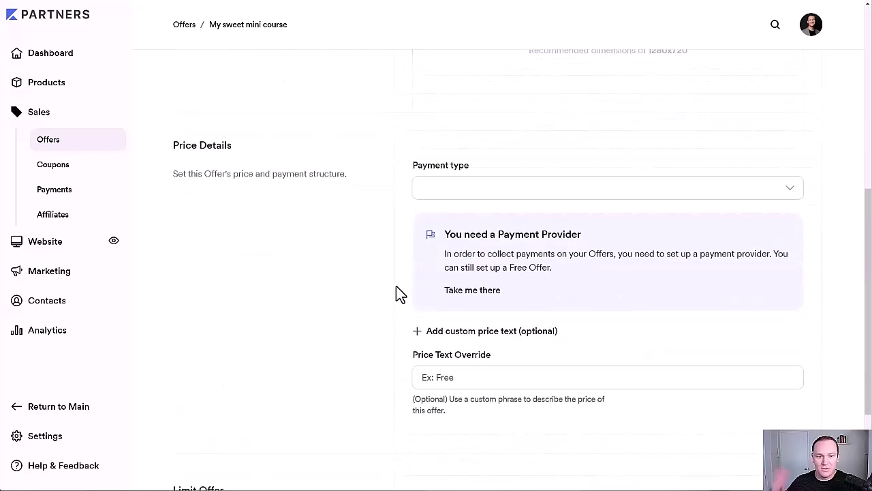
scroll(395, 293, up, 6)
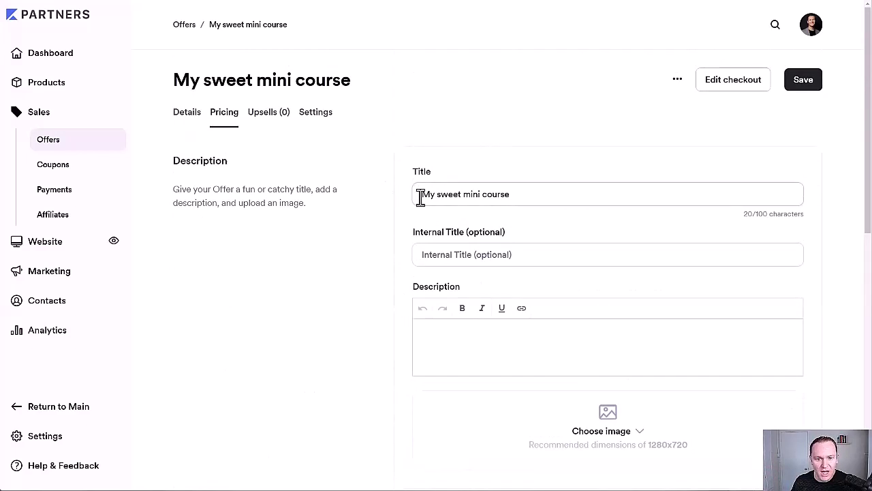
drag(418, 194, 519, 193)
scroll(524, 192, down, 2)
click(459, 110)
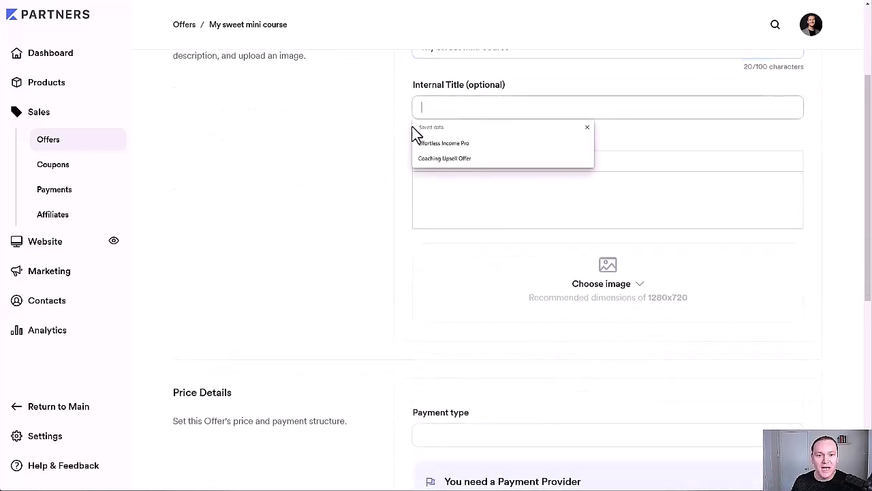
scroll(396, 136, up, 1)
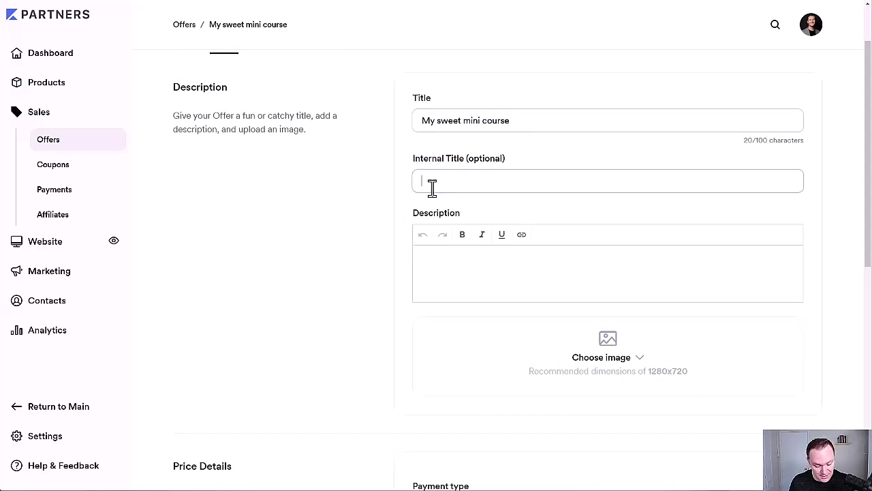
text(Mini course 1)
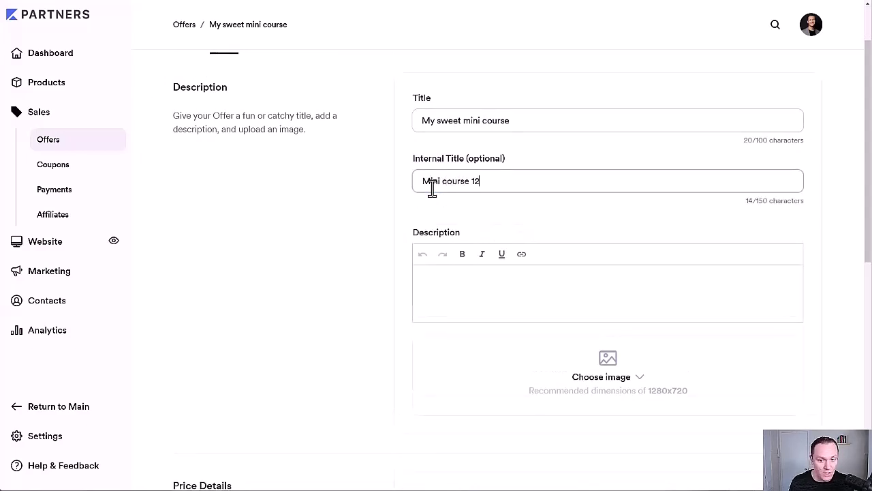
drag(483, 179, 520, 162)
key(BackSpace)
click(518, 159)
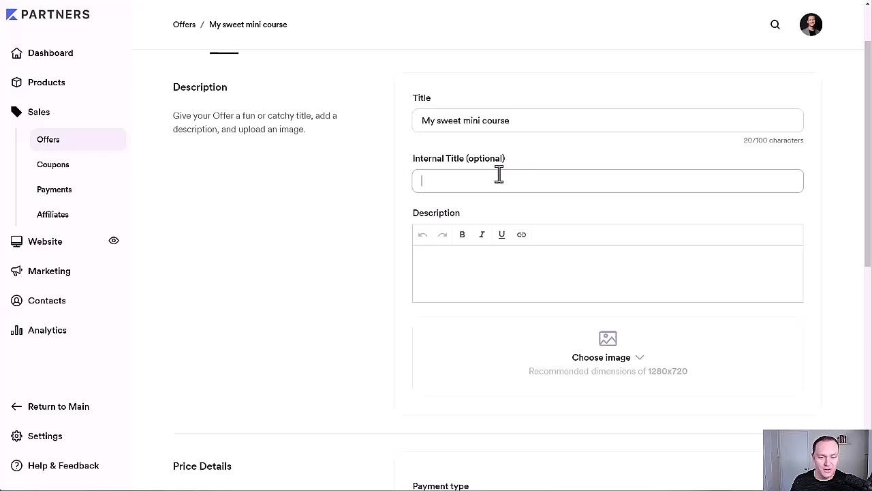
click(370, 179)
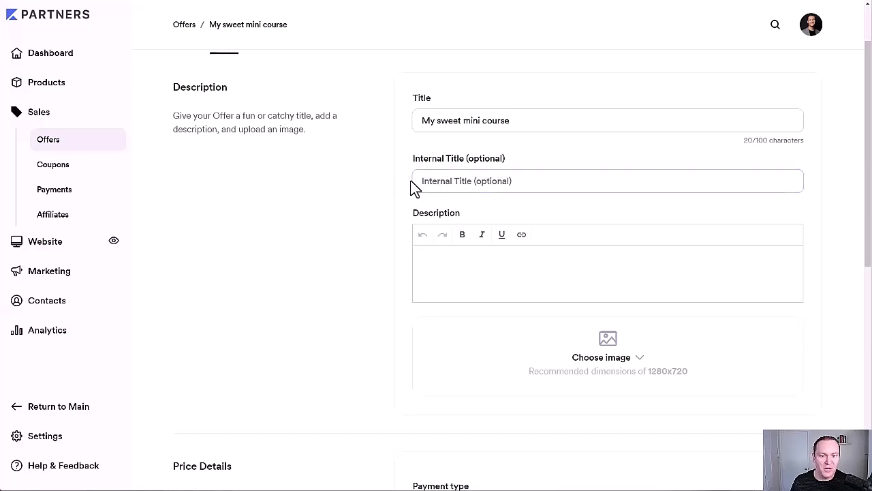
Step: Look over the offer's description and image options and open its Upsells page
scroll(348, 273, down, 3)
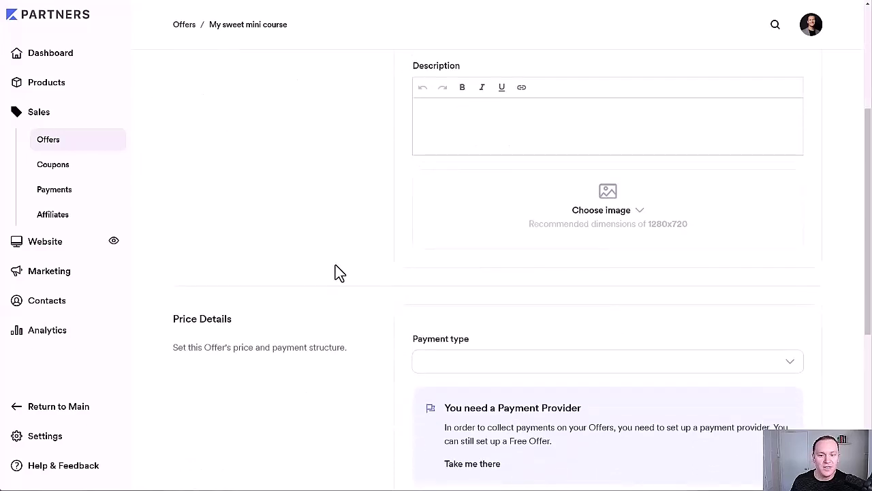
scroll(339, 272, up, 3)
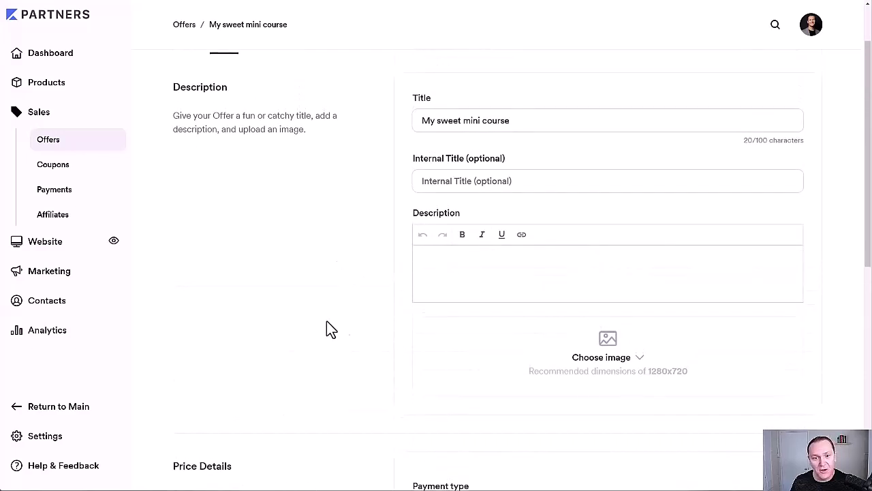
scroll(325, 327, up, 2)
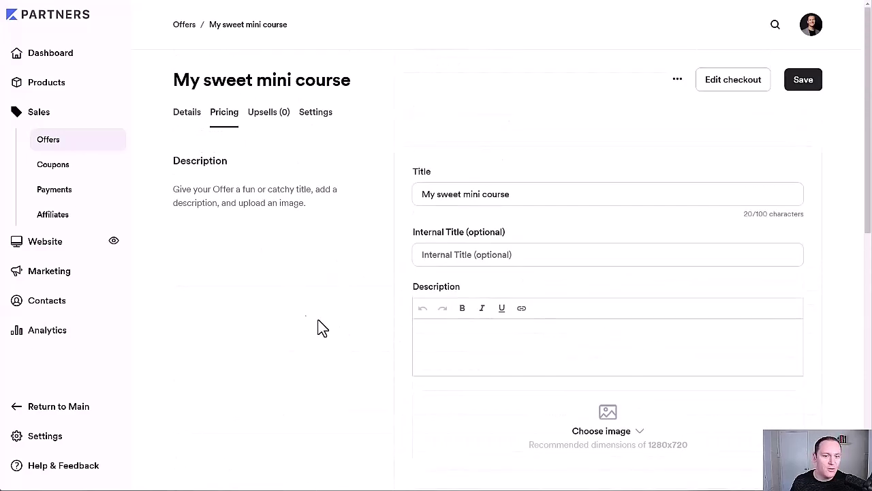
click(268, 116)
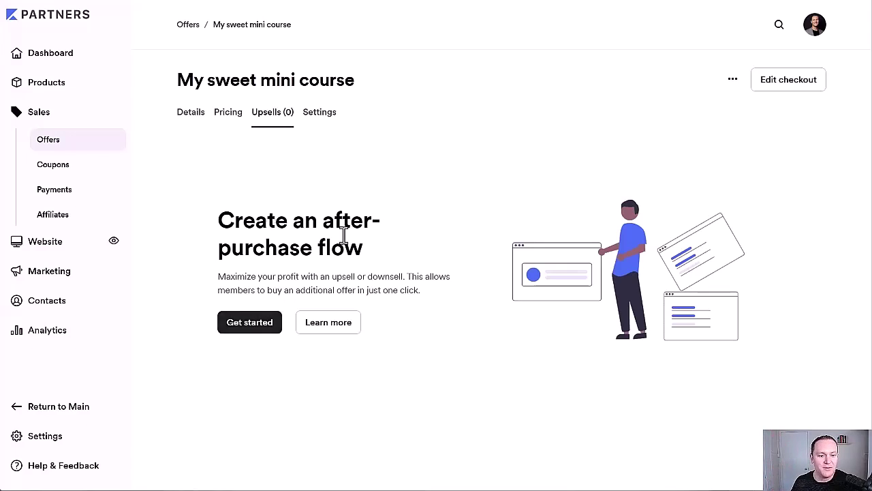
Step: Return to the offer's details, look over its checkout customization page, and go back to the offer
mouse_move(368, 254)
mouse_down()
mouse_move(156, 240)
mouse_move(216, 233)
mouse_move(218, 218)
mouse_move(371, 252)
mouse_up()
click(366, 249)
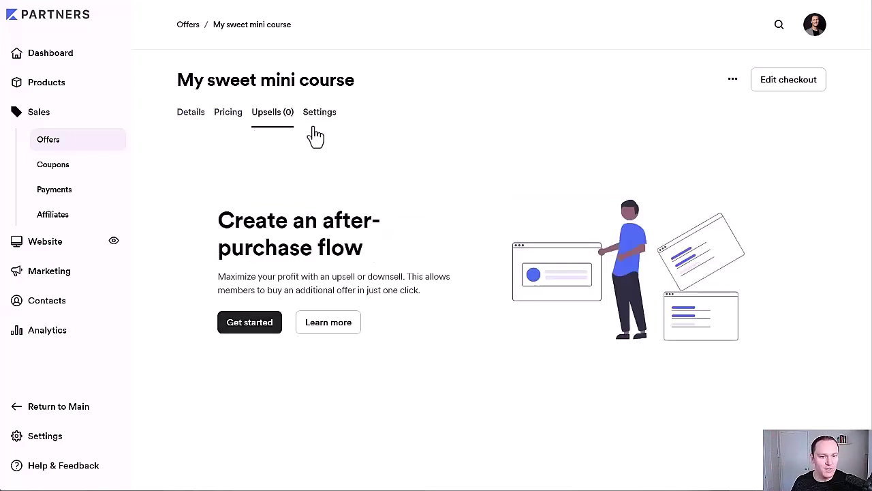
click(203, 121)
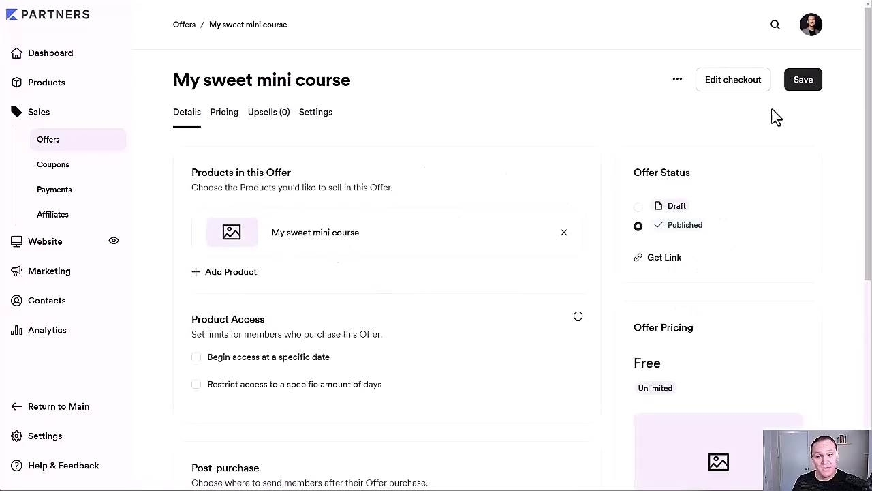
click(729, 87)
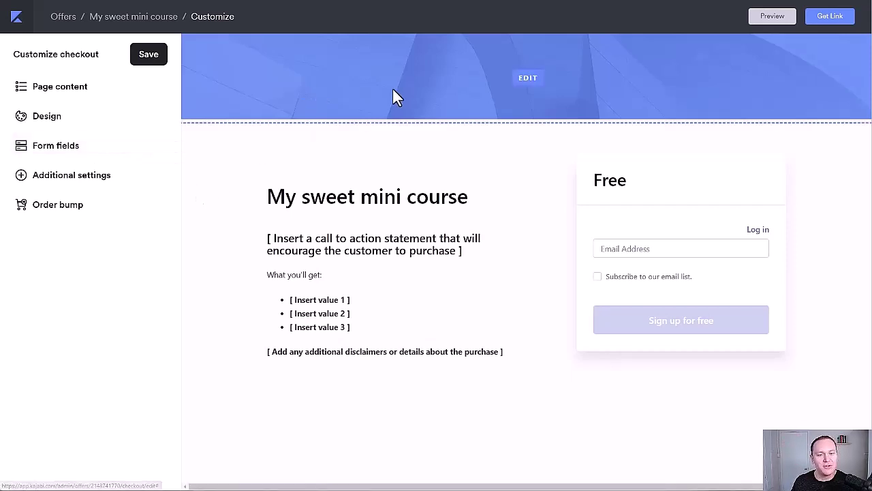
click(126, 26)
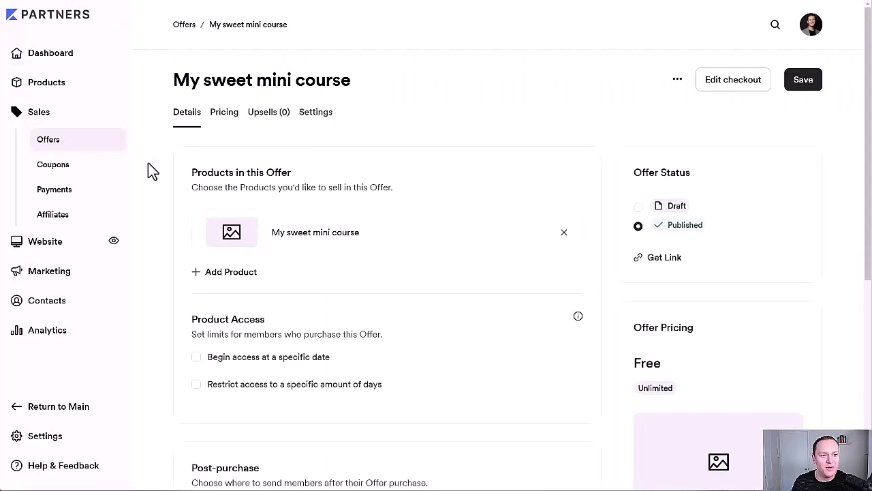
scroll(150, 170, down, 1)
scroll(151, 172, up, 1)
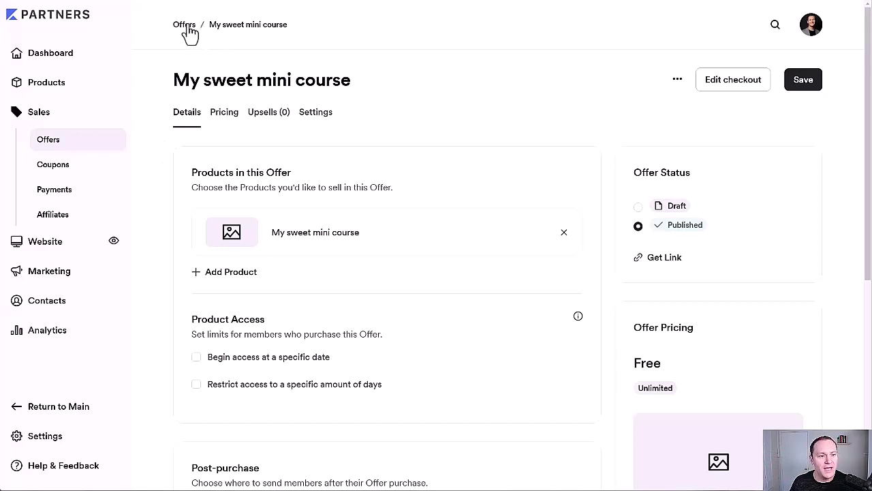
Step: Open My sweet mini course from the product list and review its template customization and the price of its attached offer
click(64, 93)
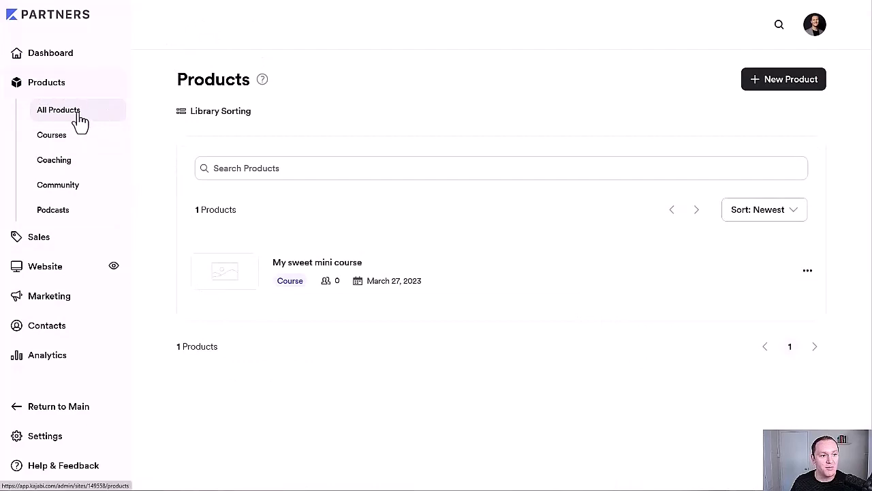
click(323, 265)
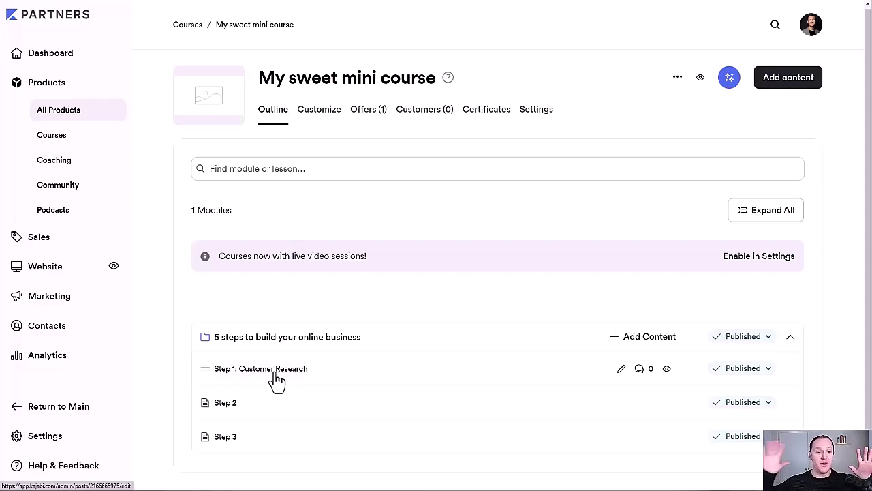
click(320, 111)
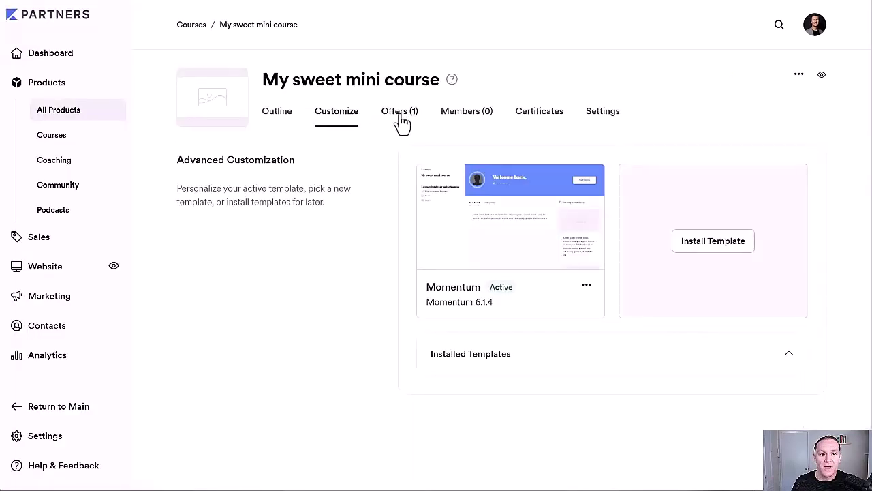
click(401, 115)
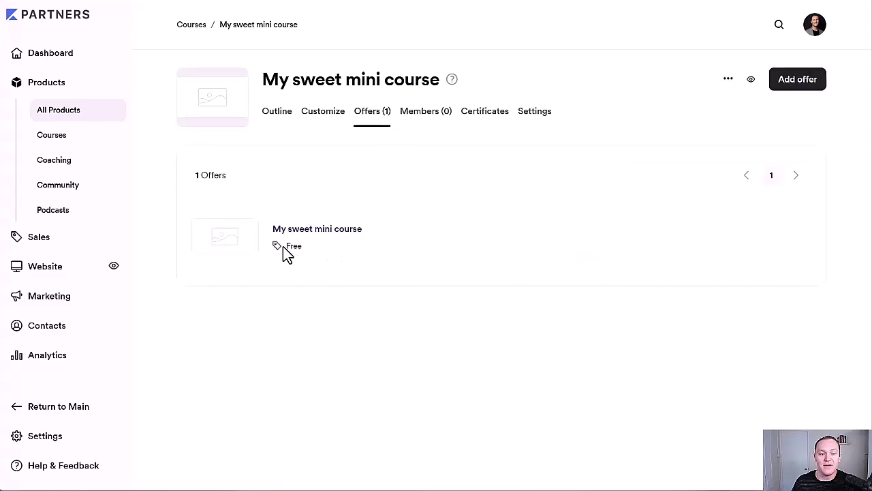
double_click(299, 248)
click(305, 252)
double_click(295, 246)
click(286, 269)
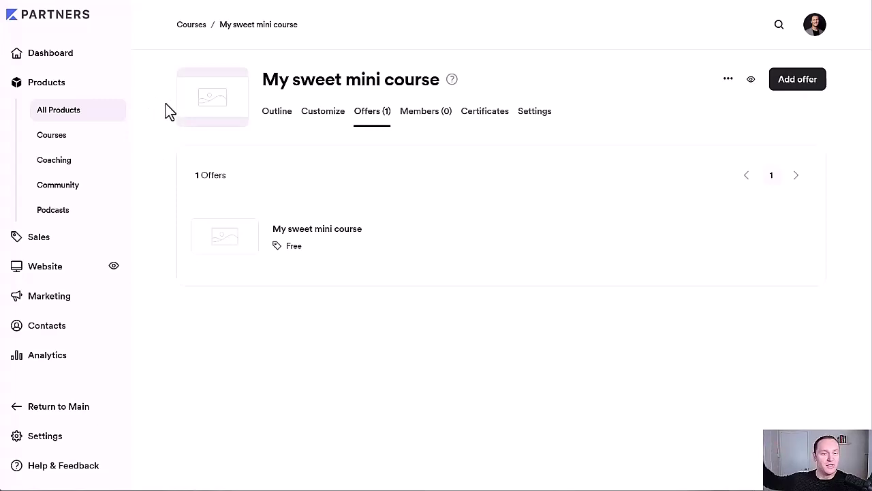
Step: Return to the course outline and review the content types that can be added to the module and to the course
click(277, 113)
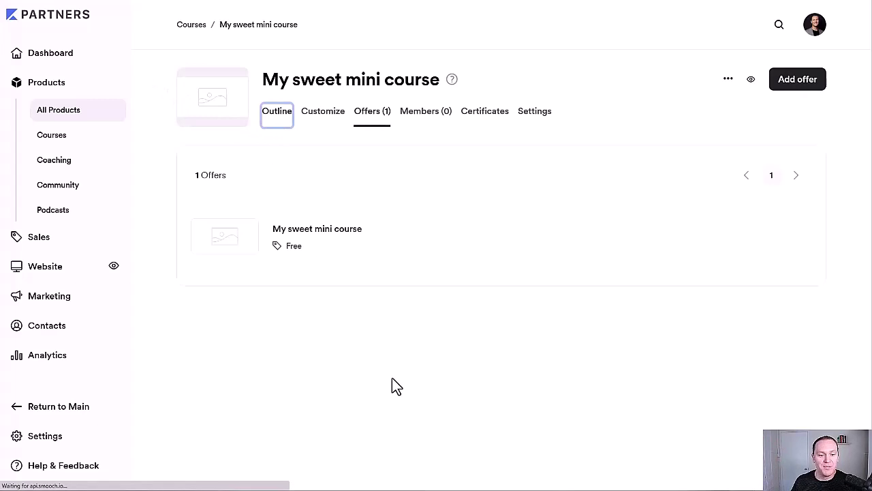
click(661, 344)
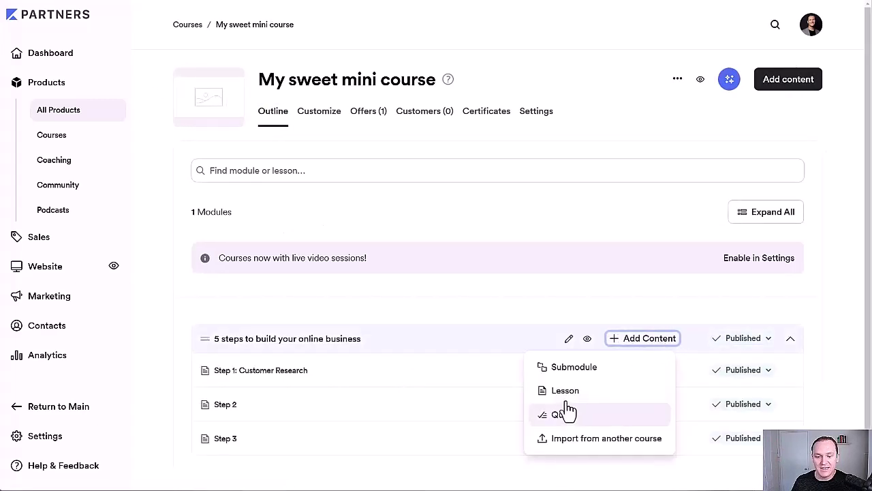
click(780, 83)
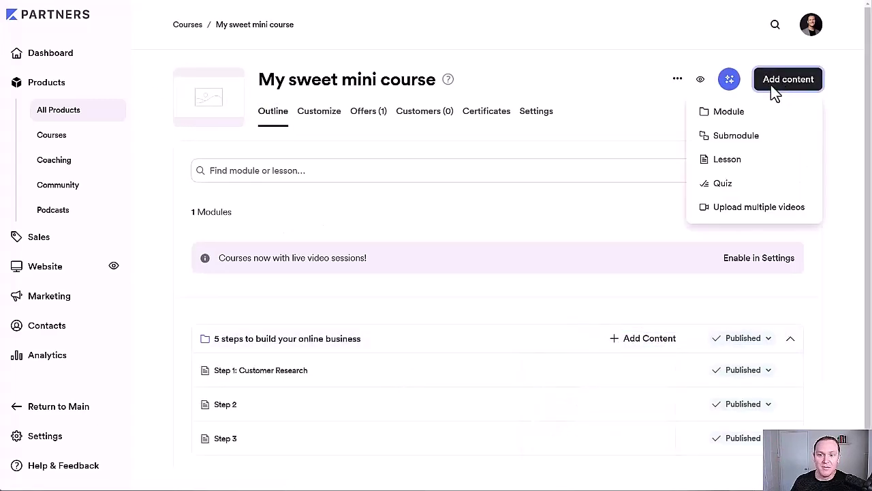
click(648, 117)
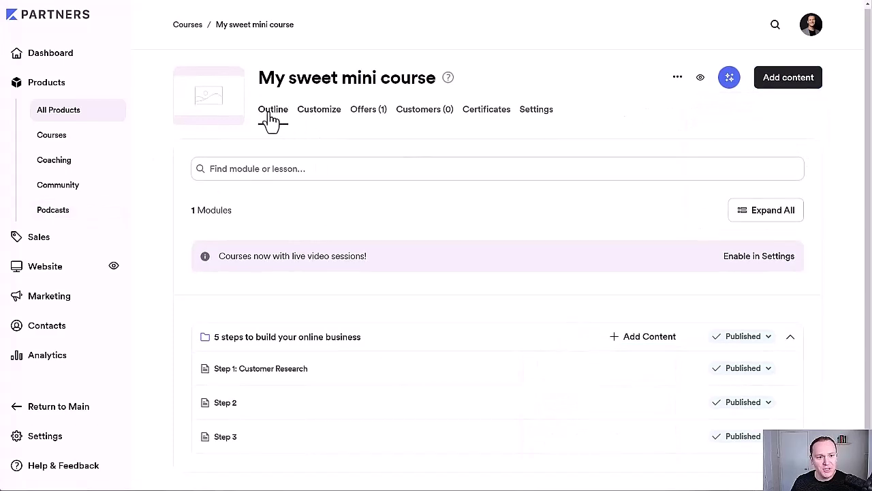